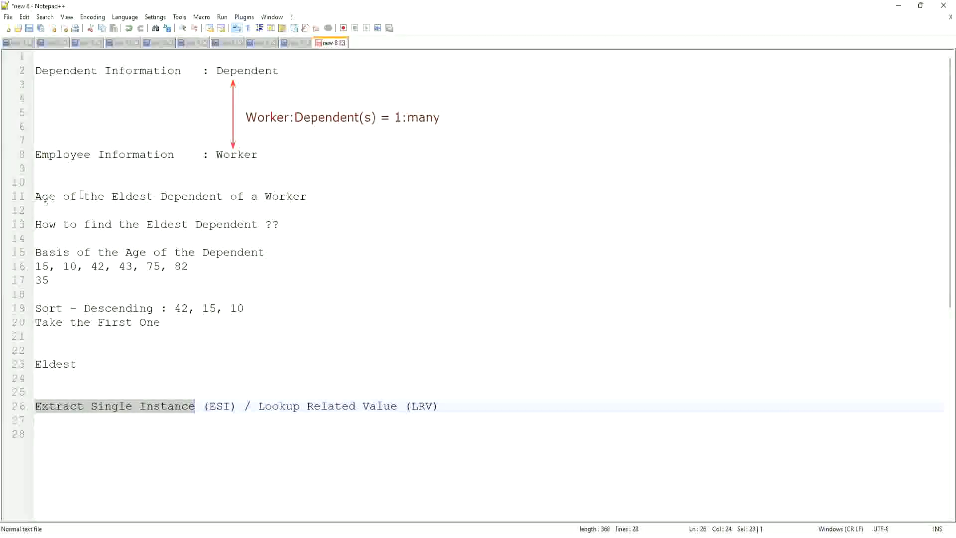
# Step: Switch to Workday and start a proxy session acting as the worker already selected
pyautogui.click(316, 195)
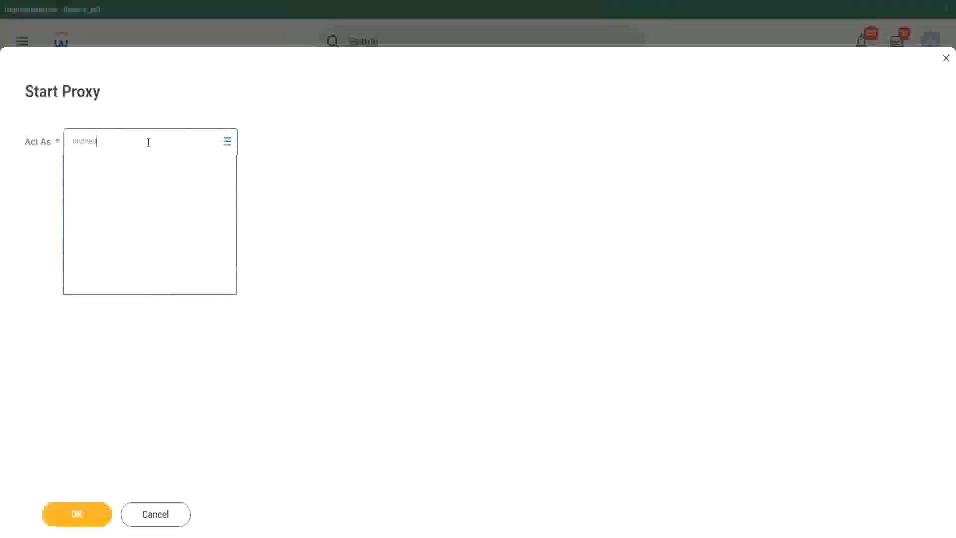
pyautogui.click(79, 519)
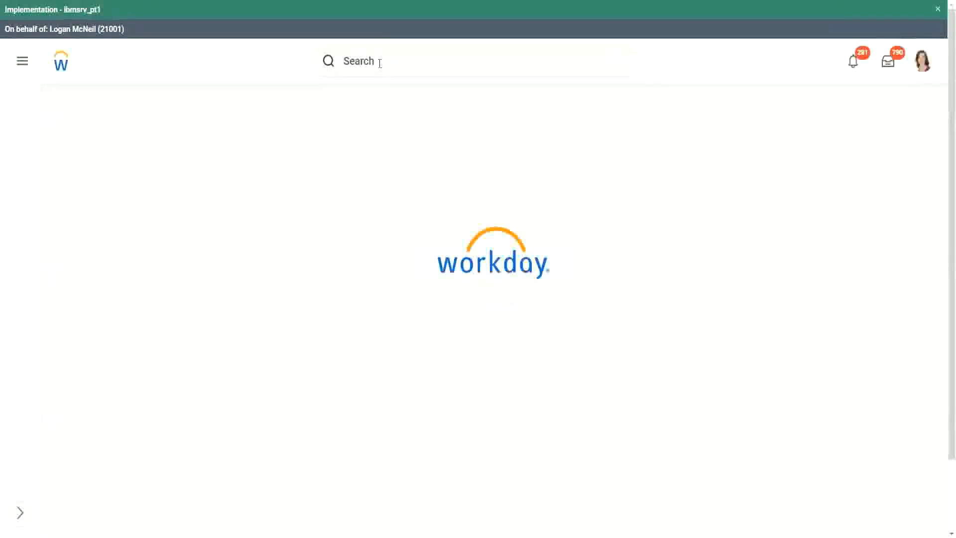
# Step: Search for report definitions with "rd: ww" and open the WW Base Pay Details custom report
pyautogui.click(379, 62)
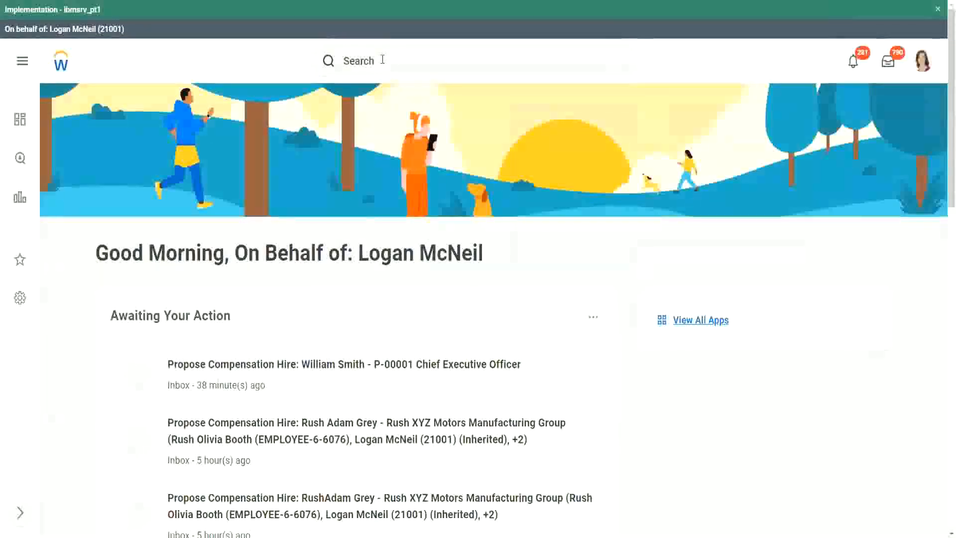
pyautogui.scroll(-10, 382, 62)
pyautogui.scroll(10, 369, 79)
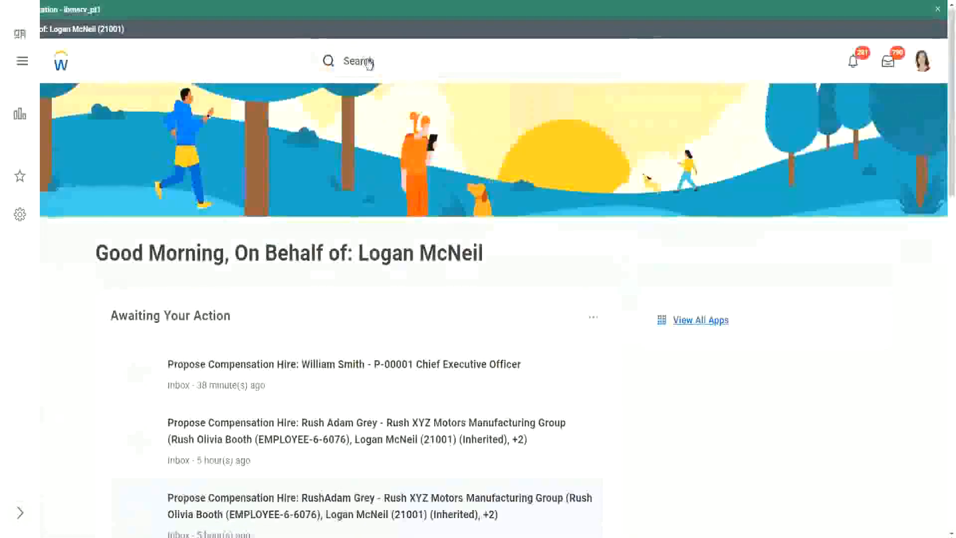
pyautogui.click(396, 60)
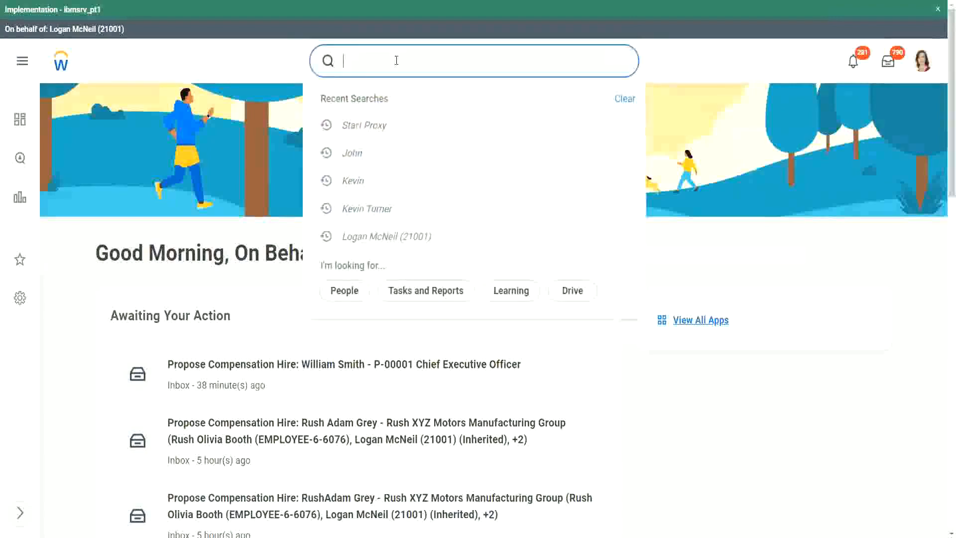
pyautogui.write('rd: ww')
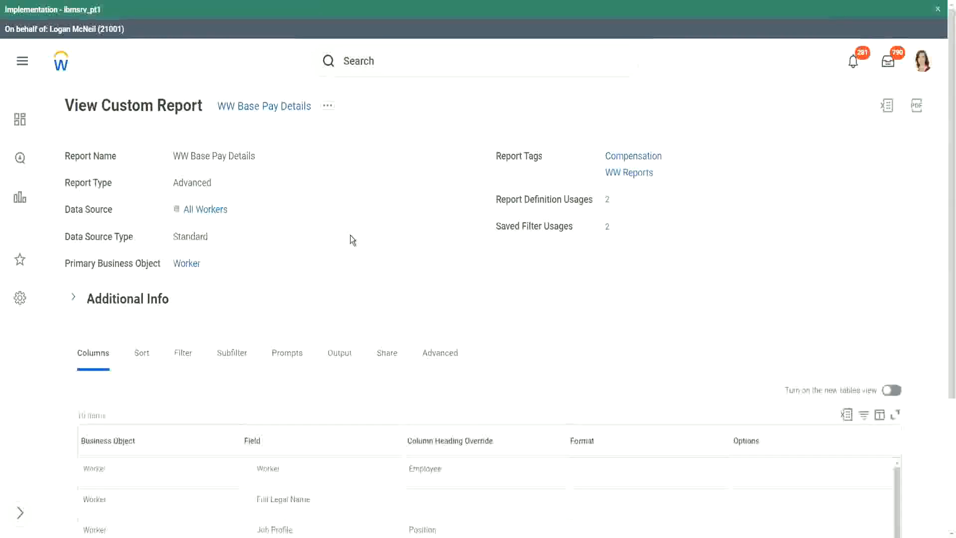
# Step: Review the custom report's column fields and run the report with the preset hire date range
pyautogui.scroll(-3, 351, 236)
pyautogui.scroll(-2, 351, 235)
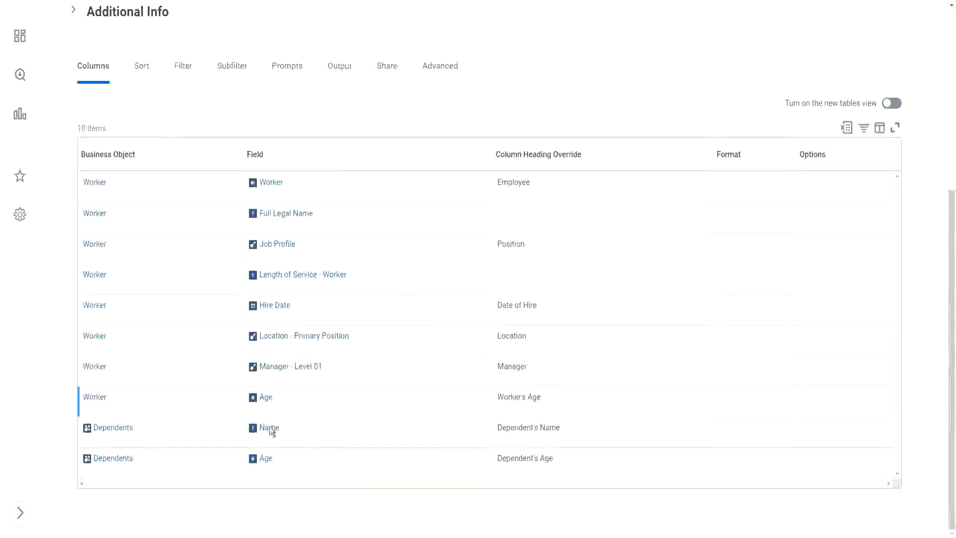
pyautogui.scroll(1, 406, 359)
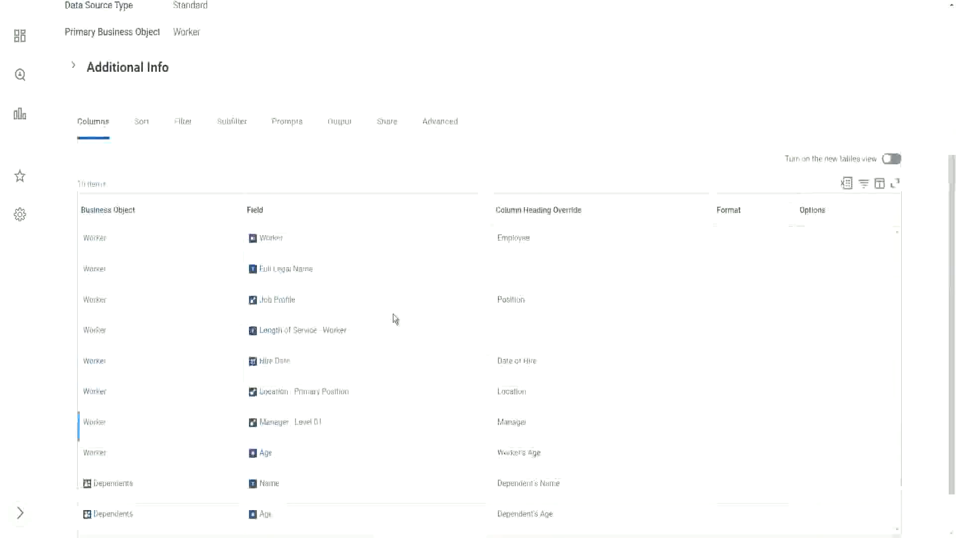
pyautogui.scroll(4, 395, 318)
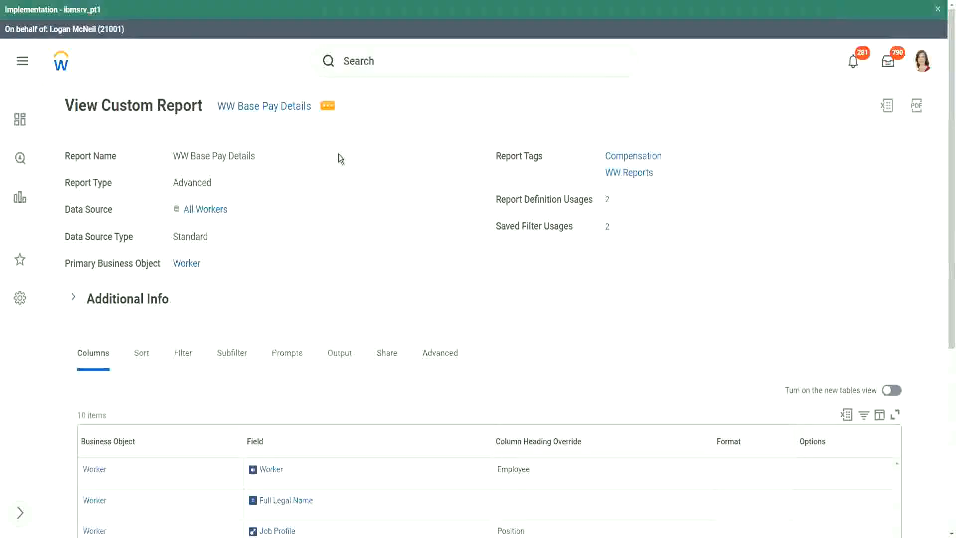
pyautogui.press('Tab')
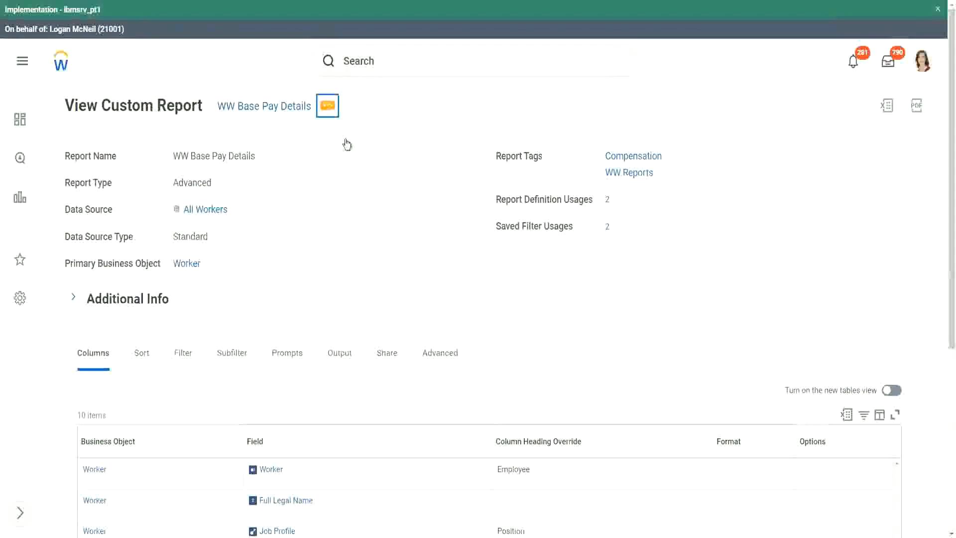
pyautogui.press('Return')
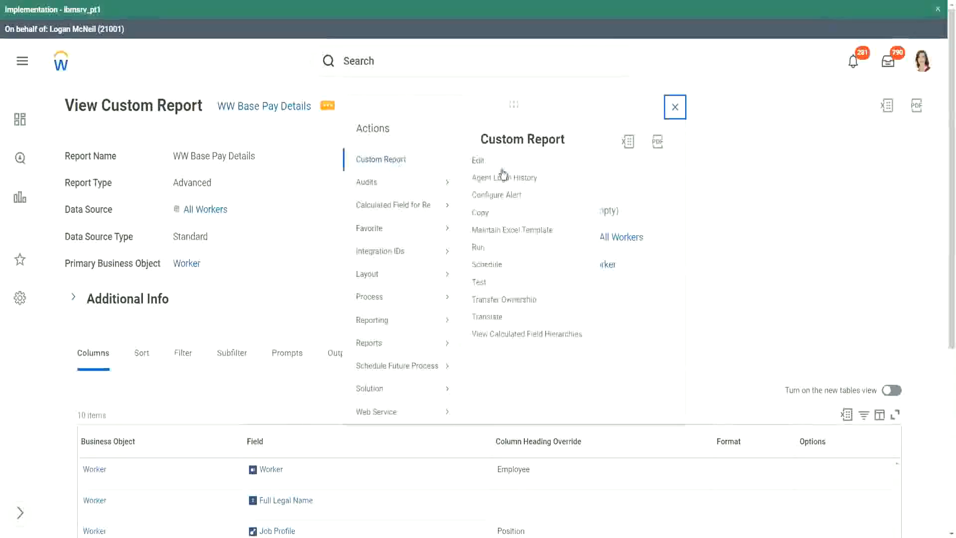
pyautogui.click(478, 249)
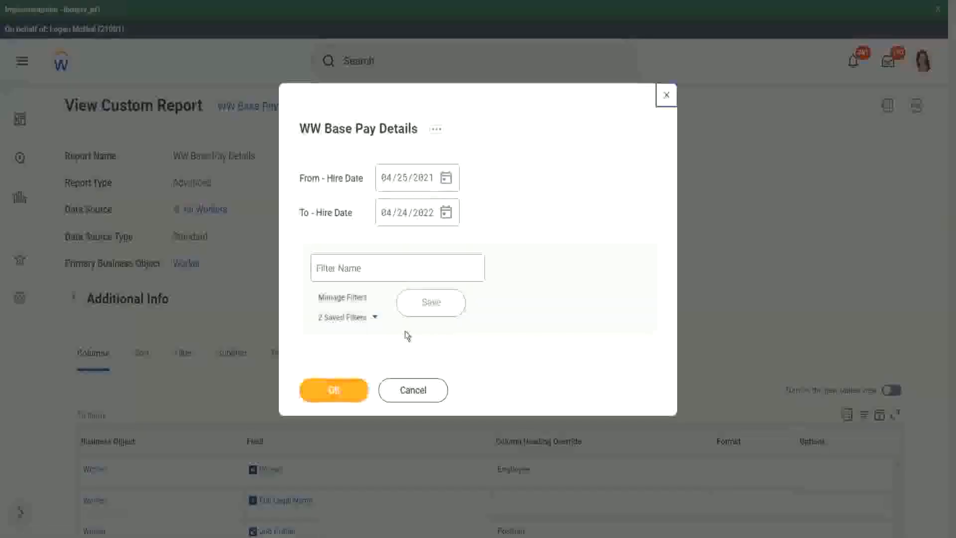
pyautogui.click(376, 319)
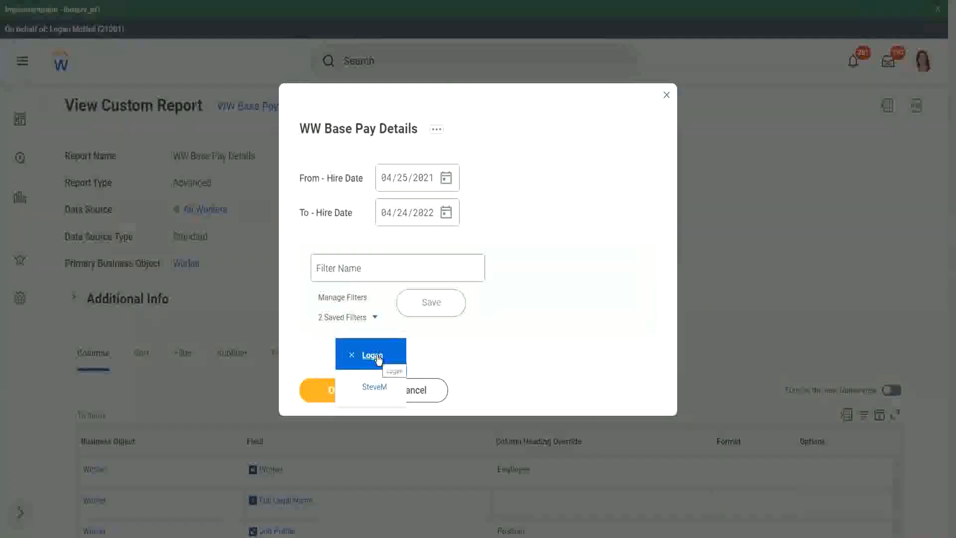
pyautogui.click(546, 169)
pyautogui.click(339, 391)
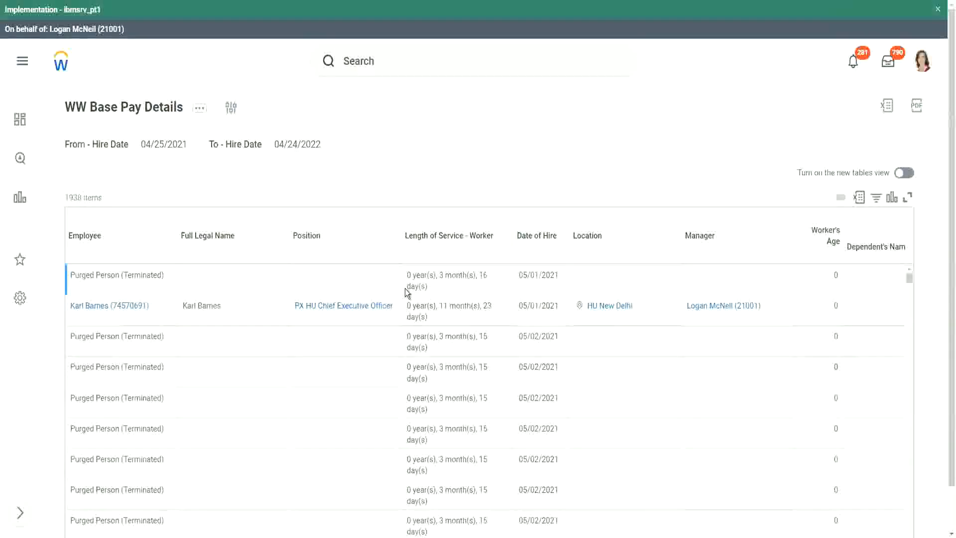
# Step: Look through the report rows for workers with values under Dependent's Name and Dependent's Age
pyautogui.scroll(-3, 318, 298)
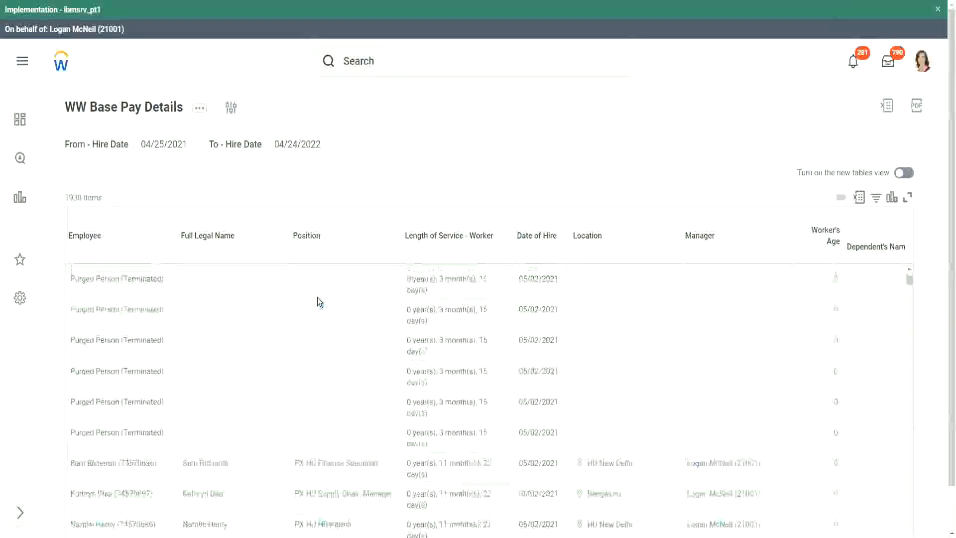
pyautogui.scroll(-5, 318, 297)
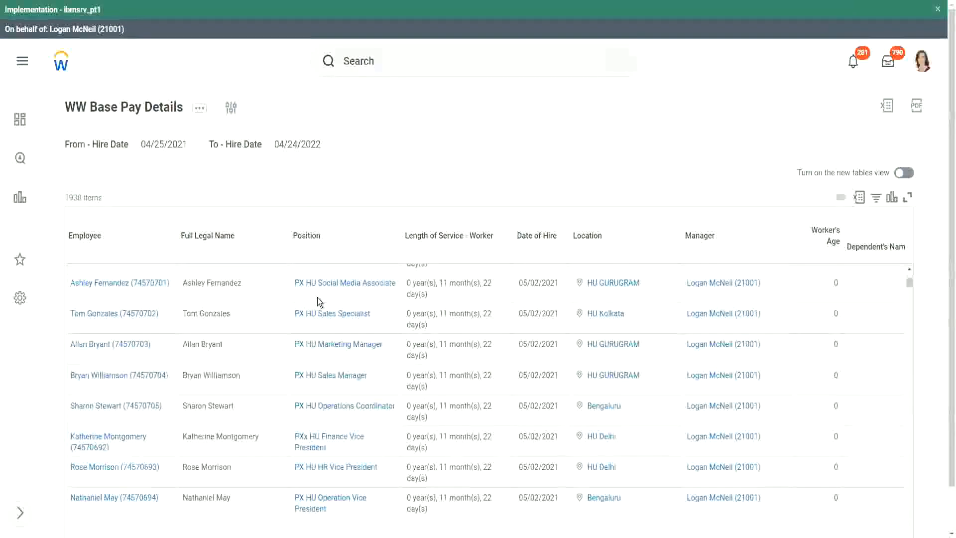
pyautogui.scroll(-2, 317, 297)
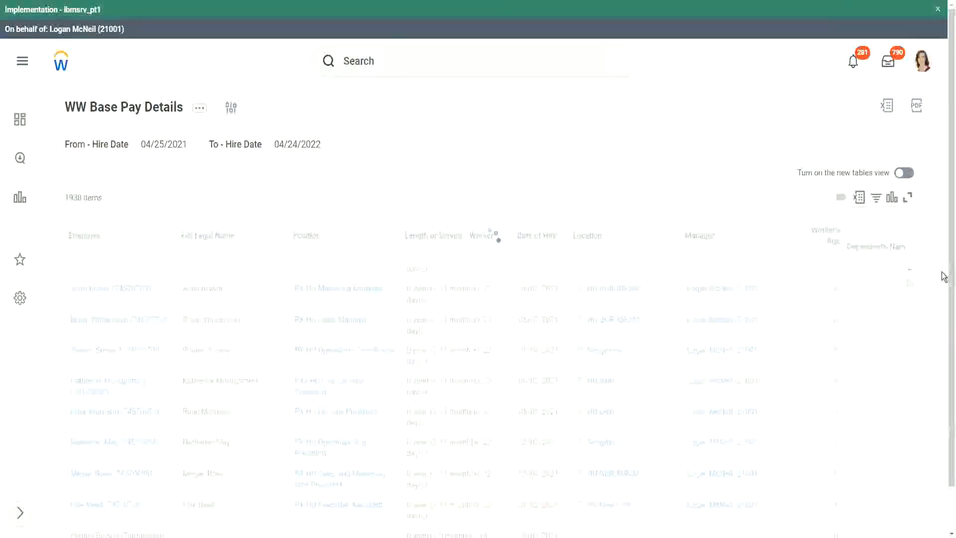
pyautogui.scroll(-1, 946, 446)
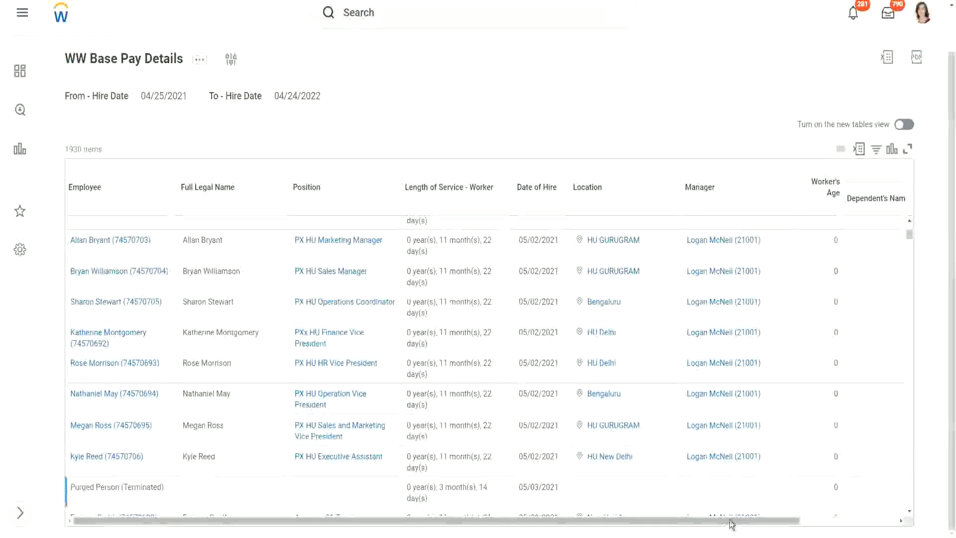
pyautogui.moveTo(730, 522); pyautogui.dragTo(900, 521)
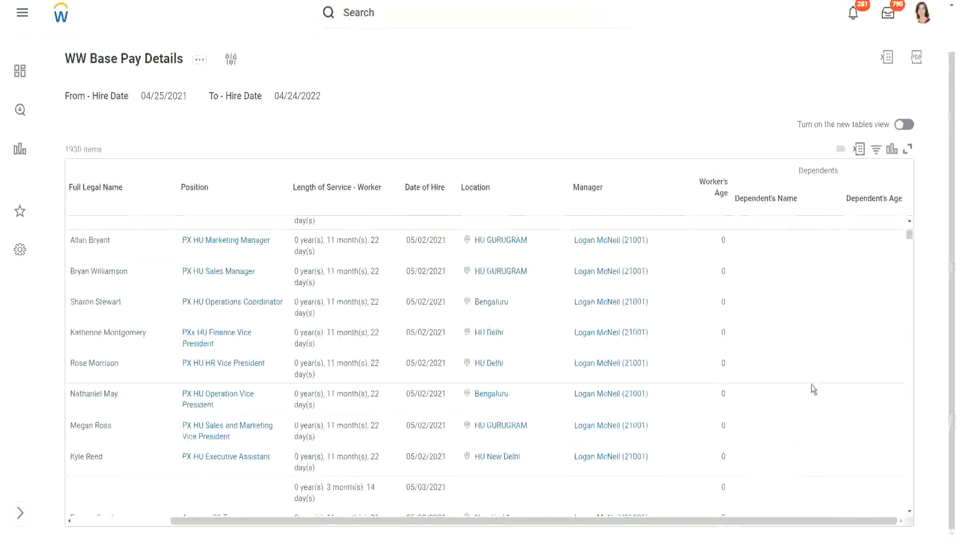
pyautogui.scroll(-1, 848, 340)
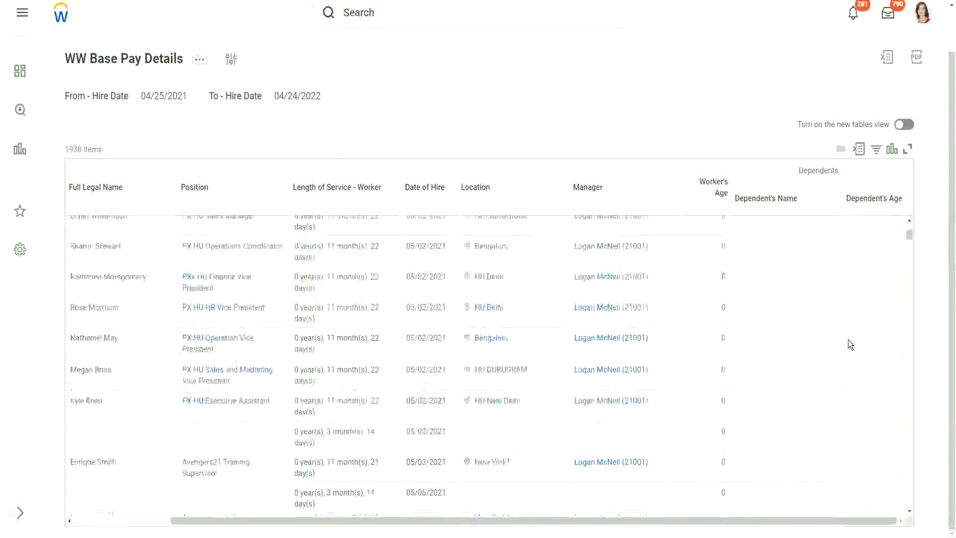
pyautogui.scroll(-5, 847, 340)
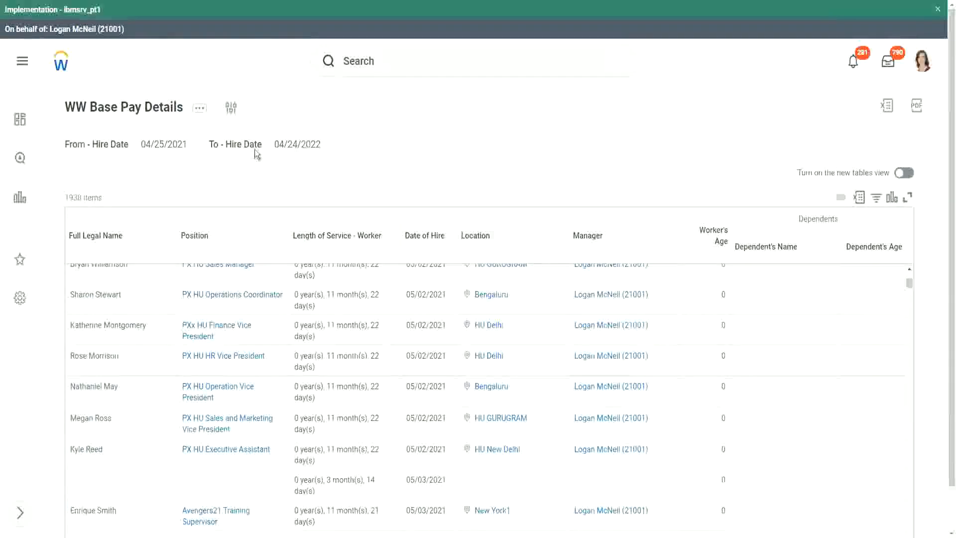
# Step: Rerun the report with hire dates from 01/01/2000 to 12/31/2000
pyautogui.click(232, 109)
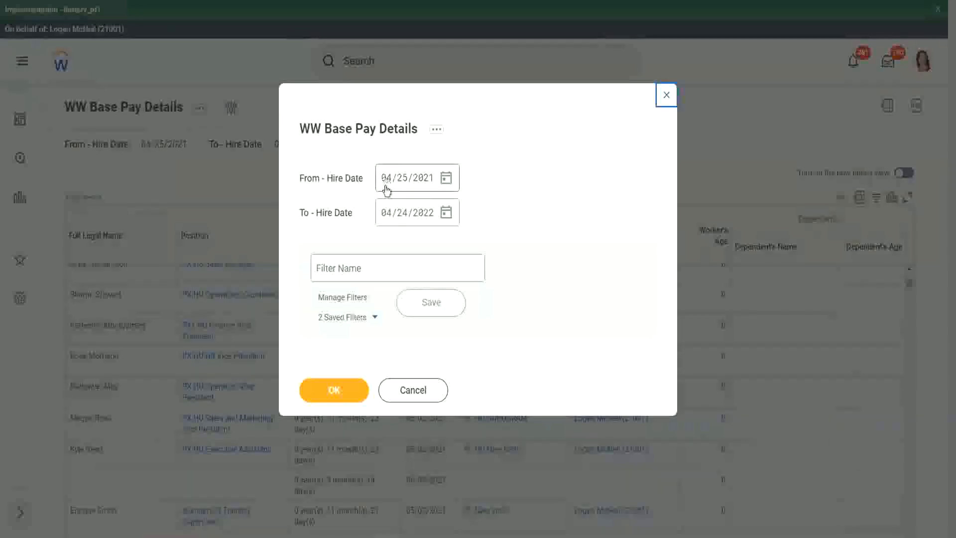
pyautogui.click(387, 193)
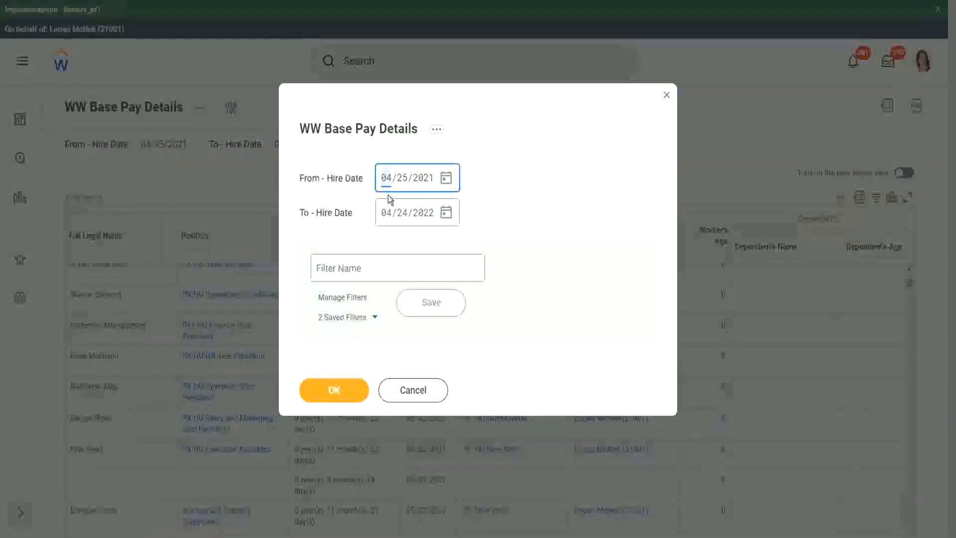
pyautogui.write('01/01/200')
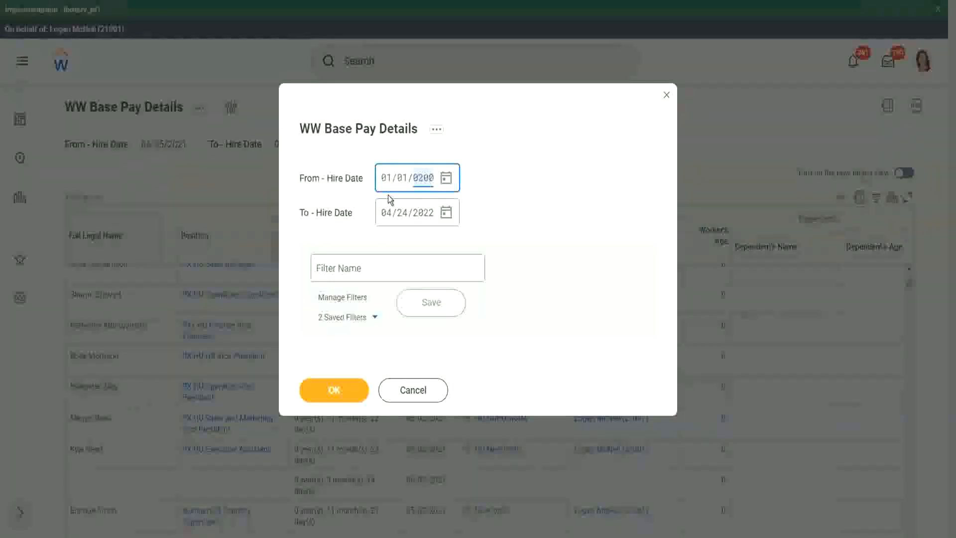
pyautogui.write('0')
pyautogui.press('Tab')
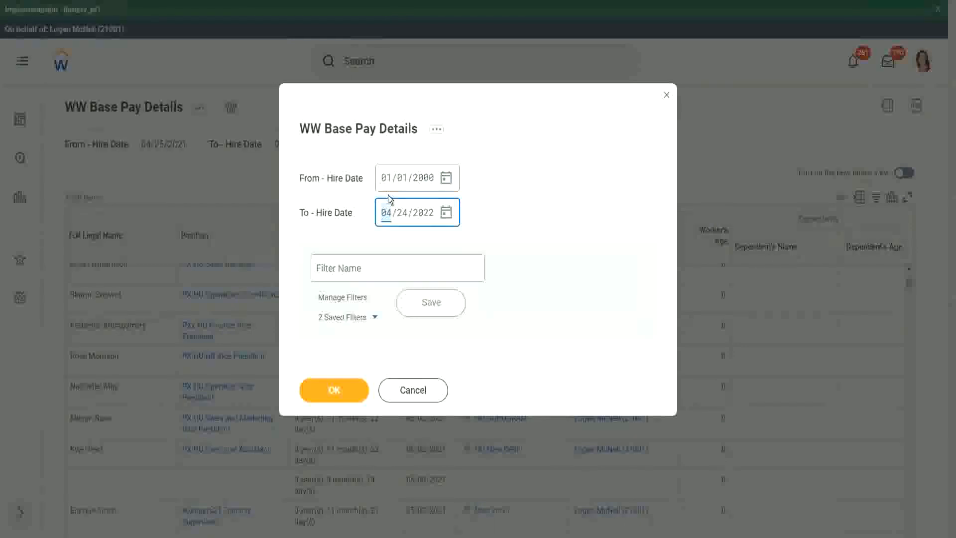
pyautogui.write('12312000')
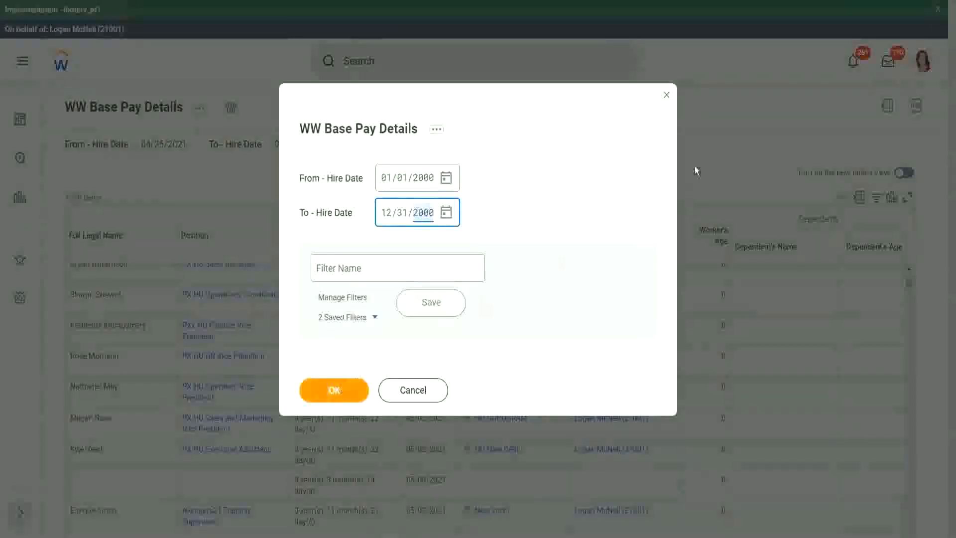
pyautogui.press('Return')
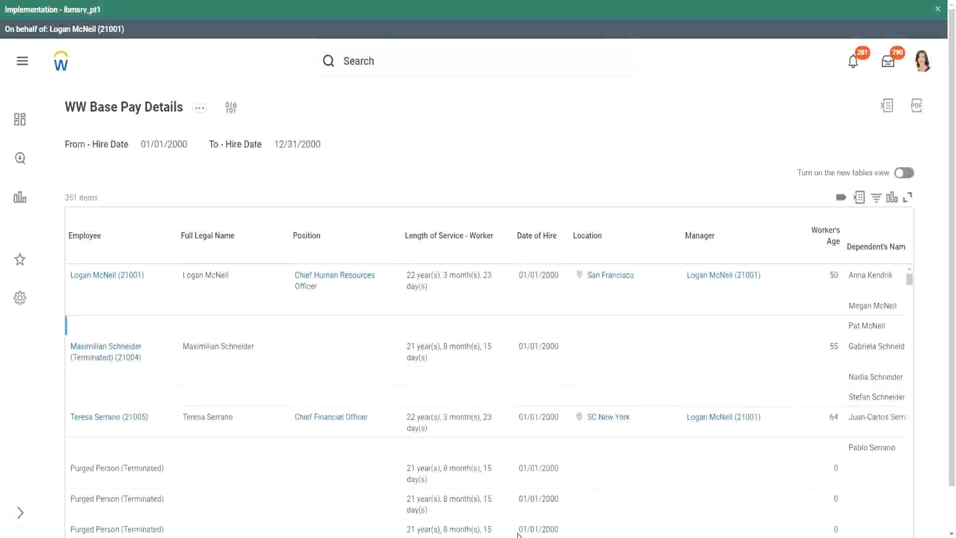
# Step: Examine the names and ages of the dependents listed for each worker in the report results
pyautogui.scroll(-1, 943, 462)
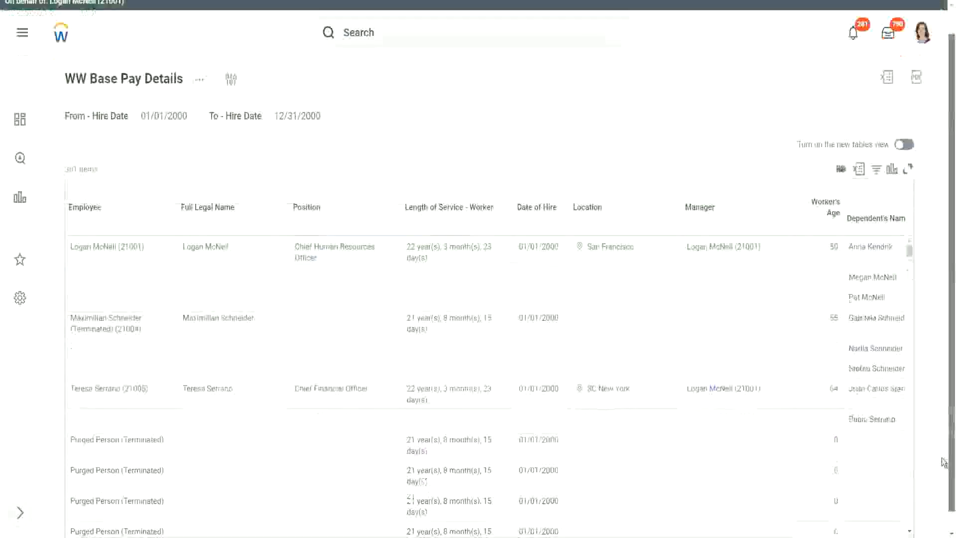
pyautogui.moveTo(943, 460); pyautogui.dragTo(942, 480)
pyautogui.moveTo(698, 522); pyautogui.dragTo(843, 531)
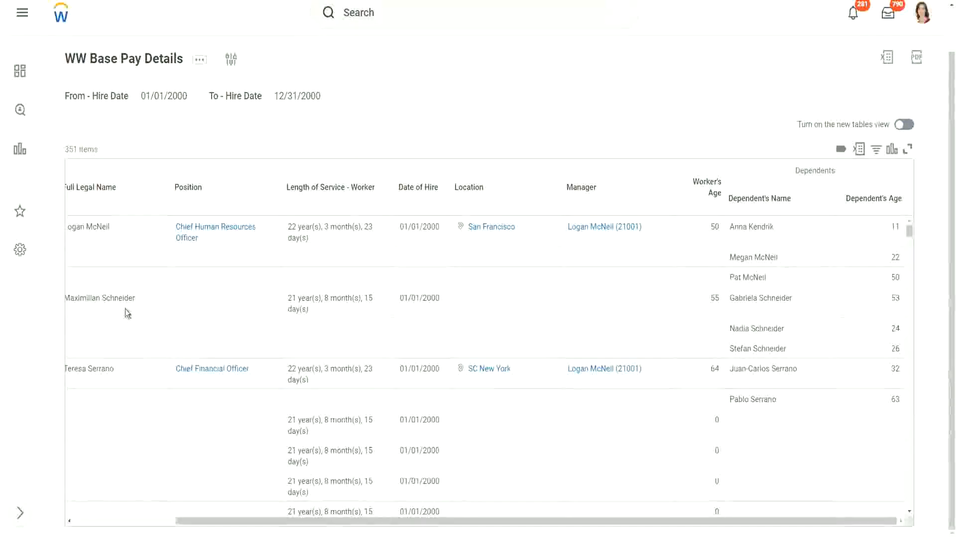
pyautogui.moveTo(79, 297); pyautogui.dragTo(152, 299)
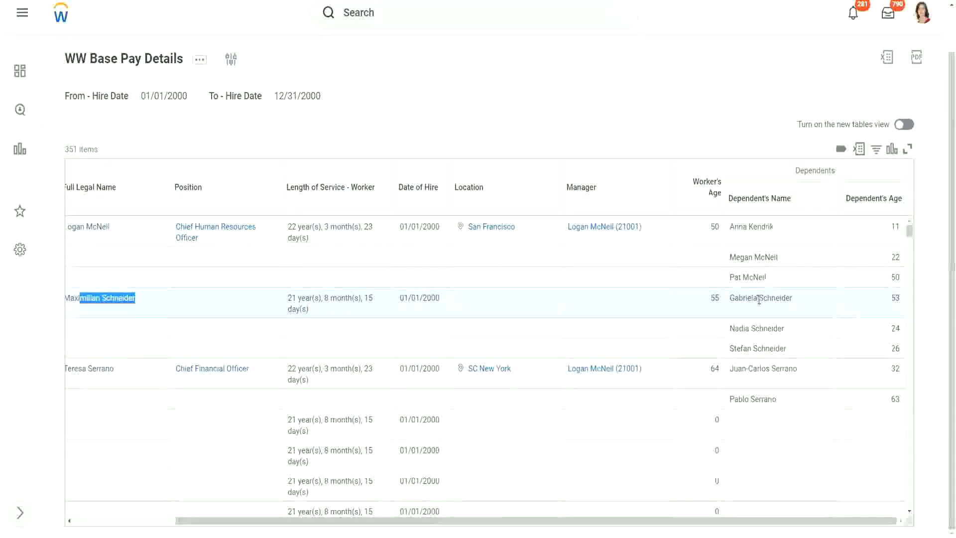
pyautogui.click(754, 325)
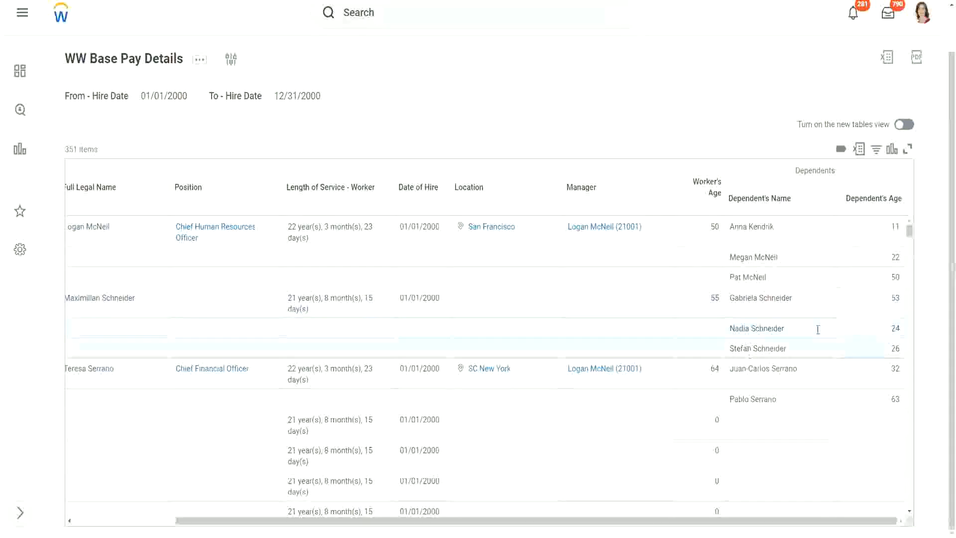
pyautogui.doubleClick(894, 298)
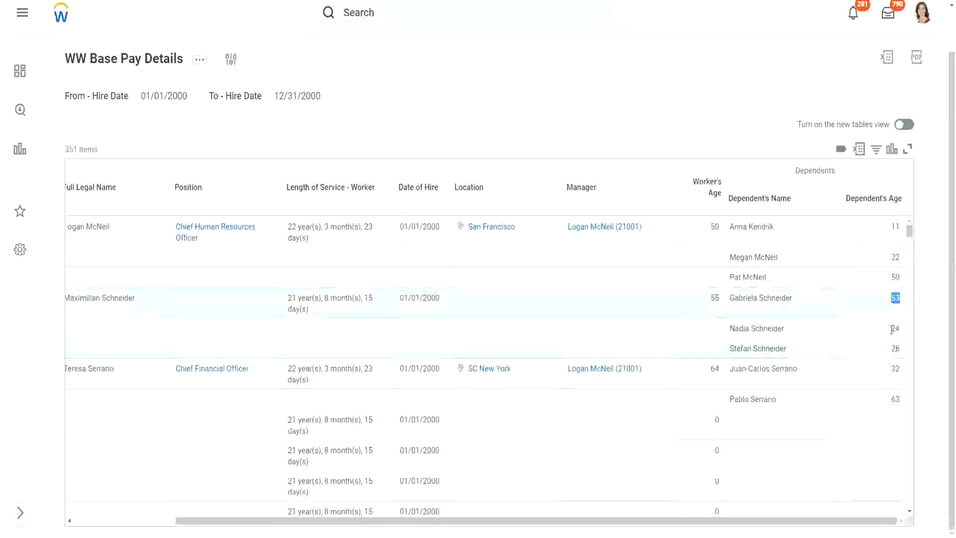
pyautogui.doubleClick(895, 328)
pyautogui.doubleClick(895, 349)
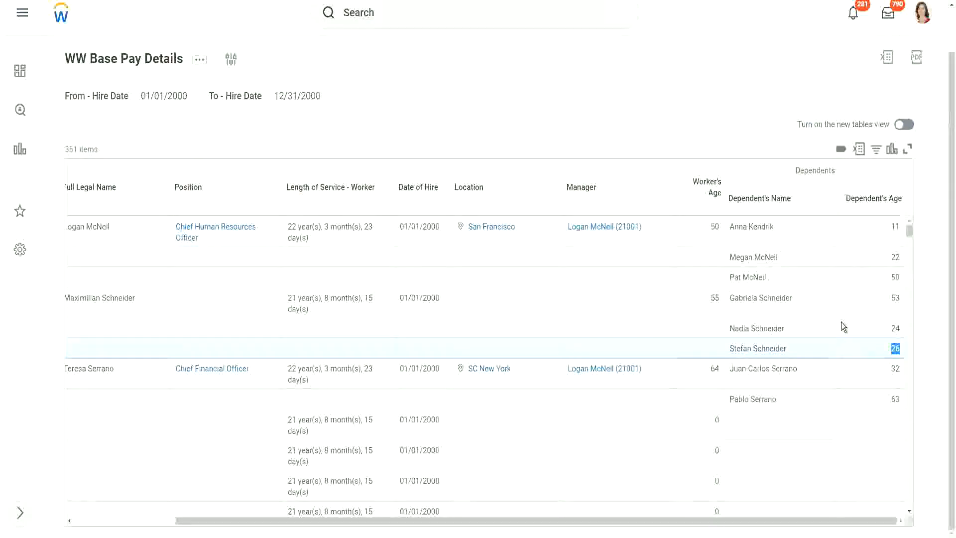
pyautogui.scroll(-3, 832, 321)
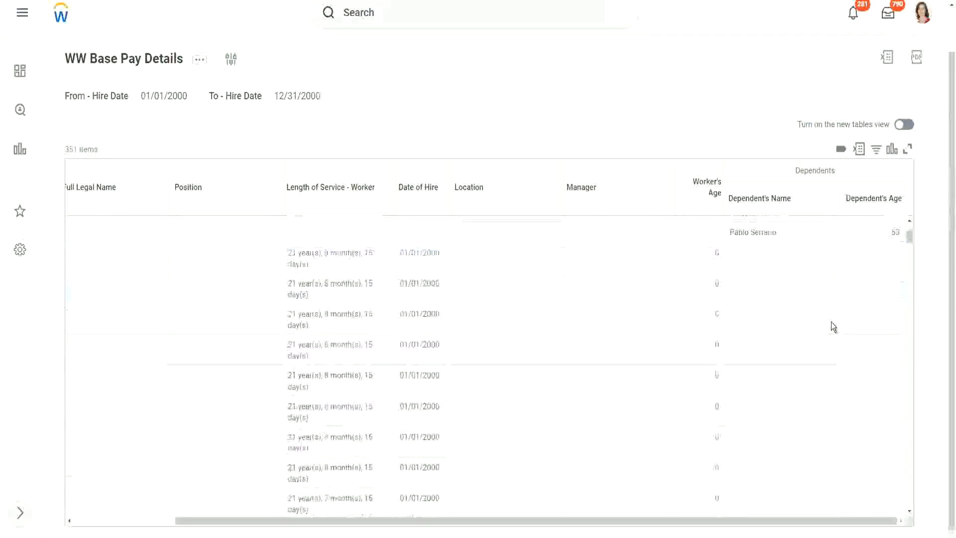
pyautogui.scroll(-2, 831, 322)
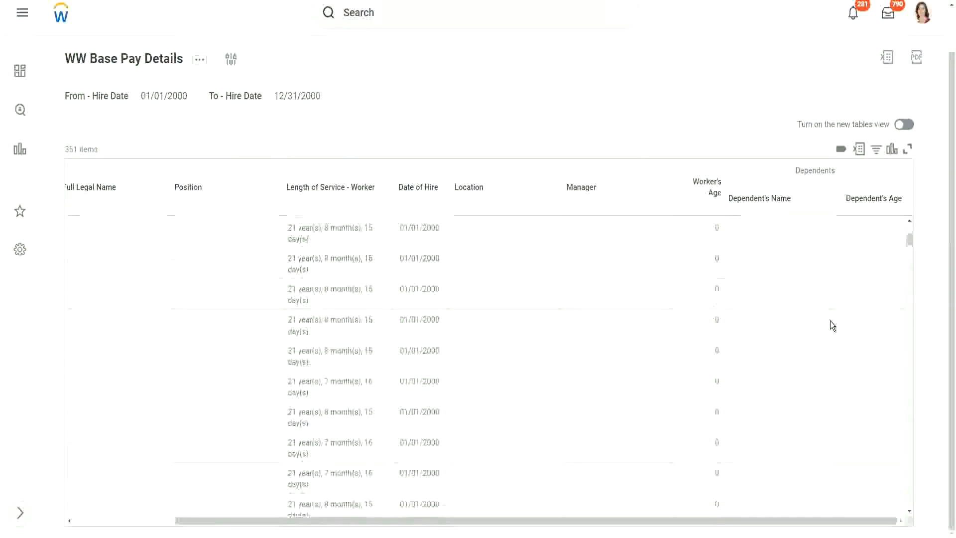
# Step: Compare the dependents' ages listed under each worker in the report to identify each worker's eldest dependent
pyautogui.scroll(5, 829, 320)
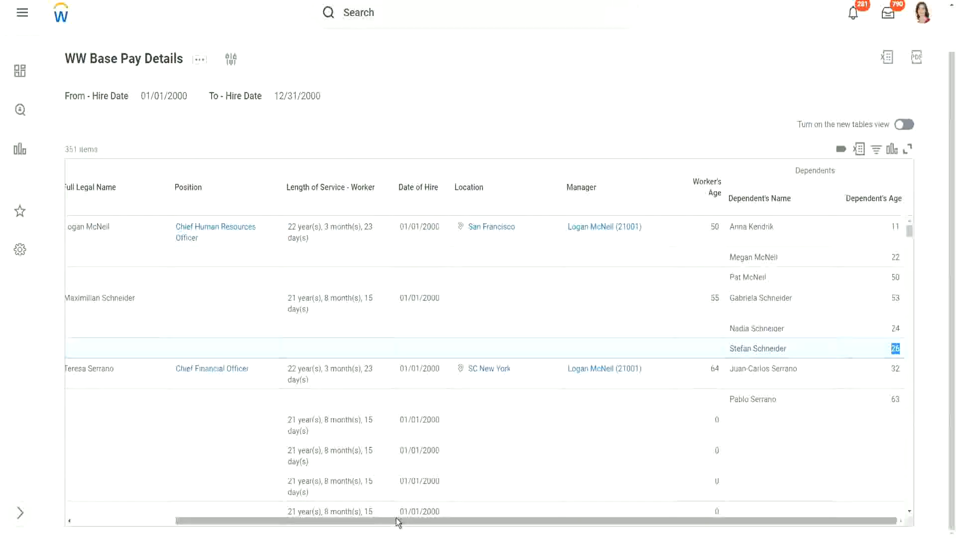
pyautogui.moveTo(393, 521); pyautogui.dragTo(269, 534)
pyautogui.moveTo(356, 523); pyautogui.dragTo(478, 527)
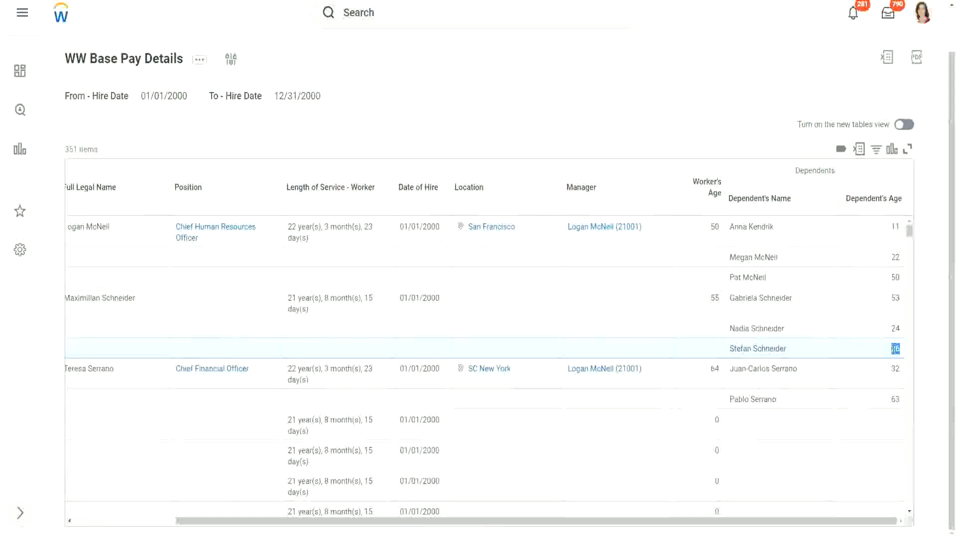
pyautogui.click(895, 349)
pyautogui.moveTo(904, 344); pyautogui.dragTo(889, 346)
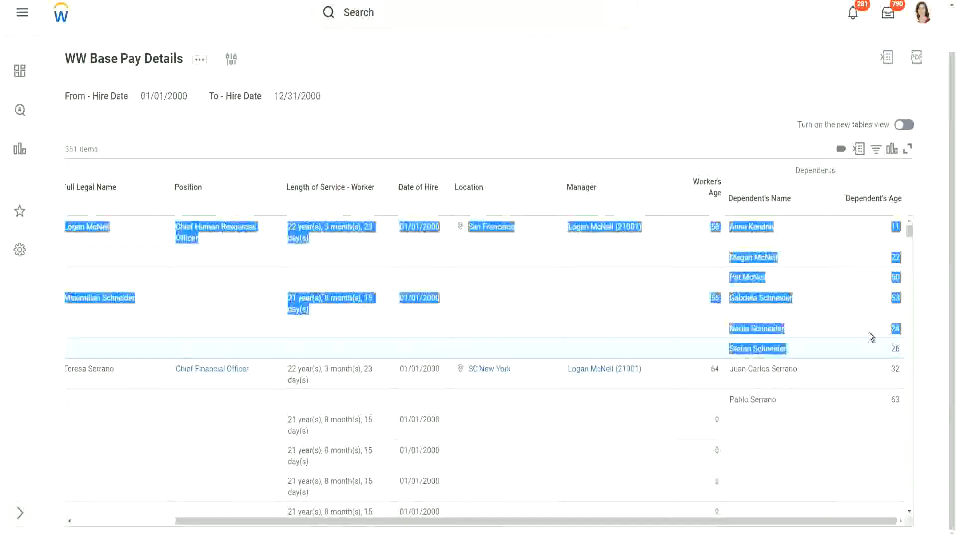
pyautogui.click(868, 343)
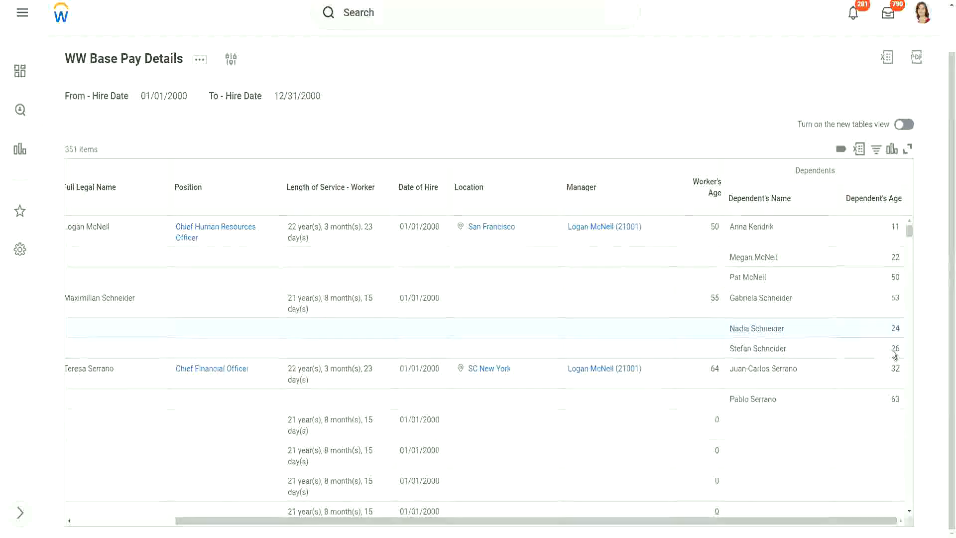
pyautogui.doubleClick(894, 348)
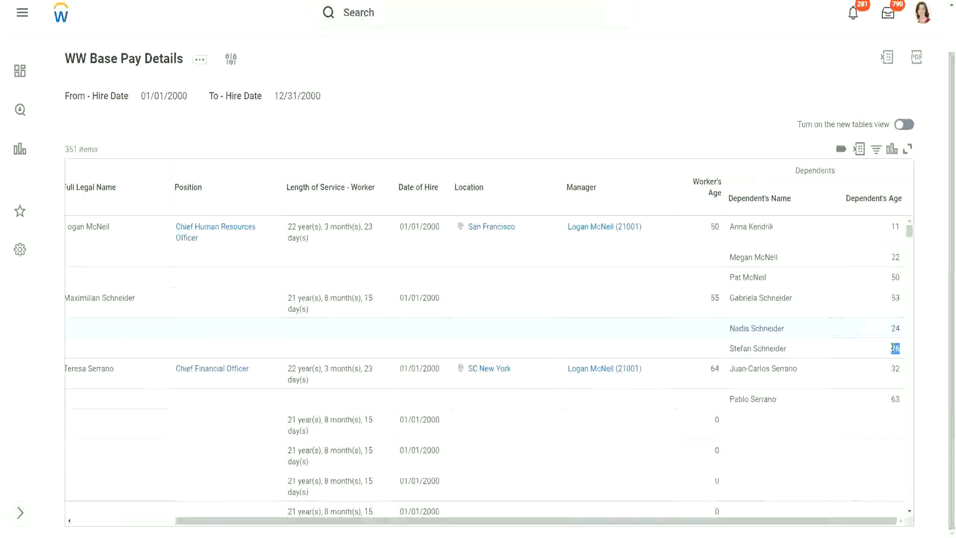
pyautogui.click(826, 356)
pyautogui.scroll(-1, 823, 352)
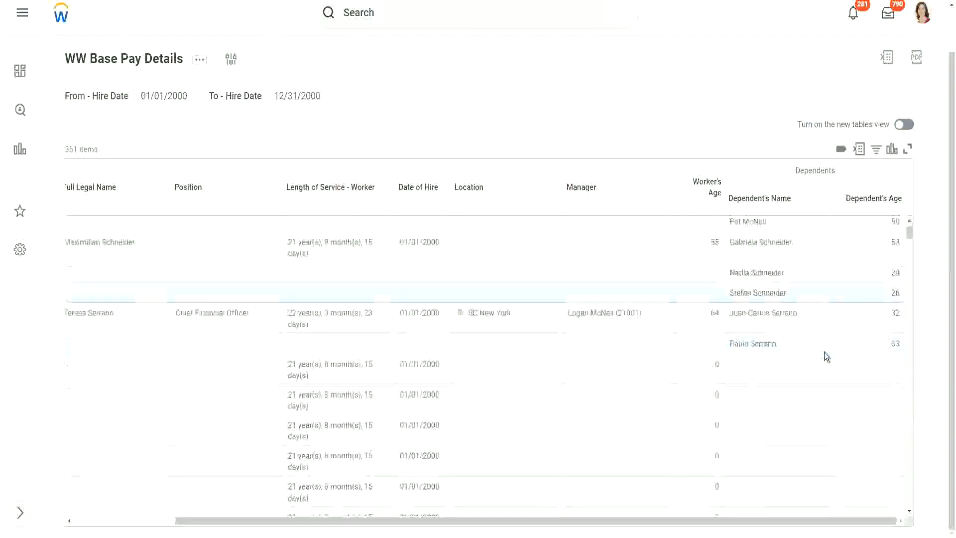
pyautogui.scroll(-2, 824, 352)
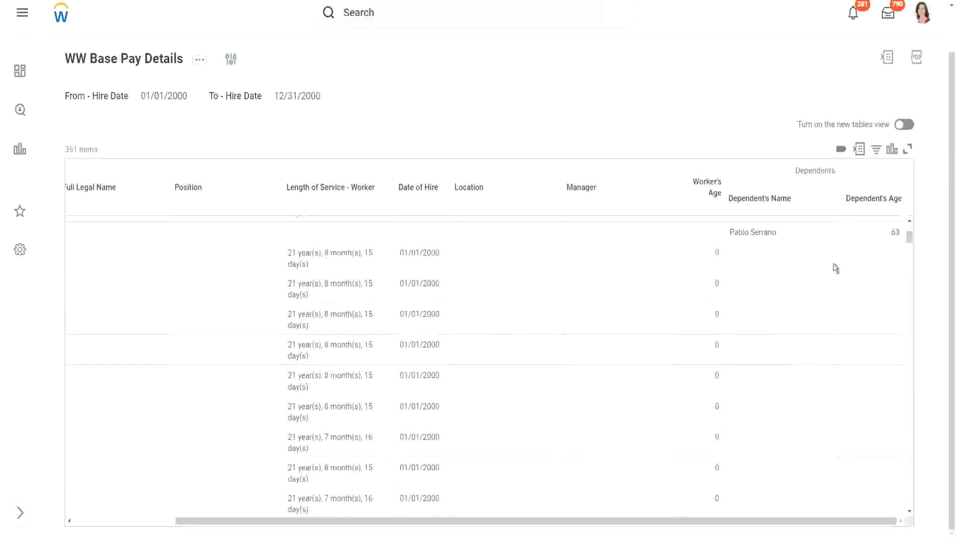
pyautogui.scroll(3, 834, 266)
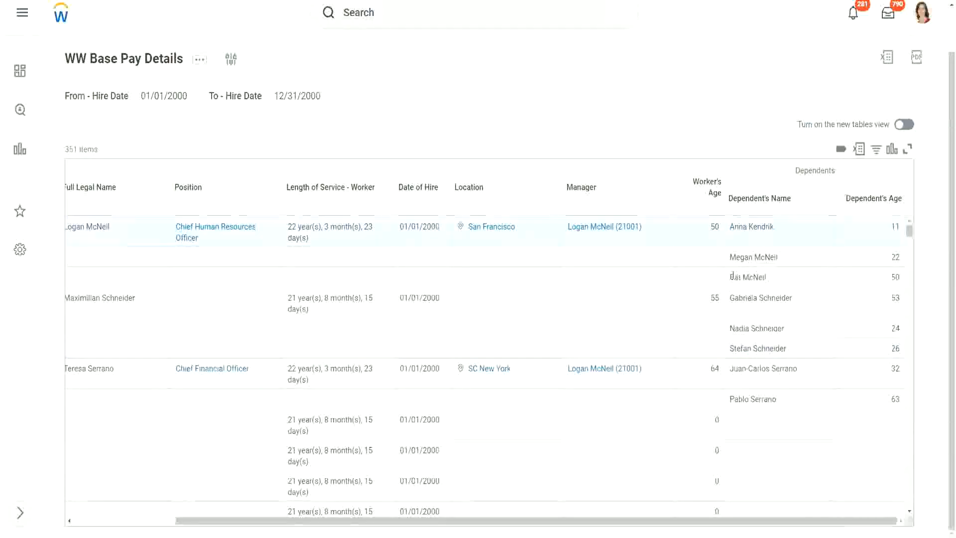
pyautogui.tripleClick(770, 277)
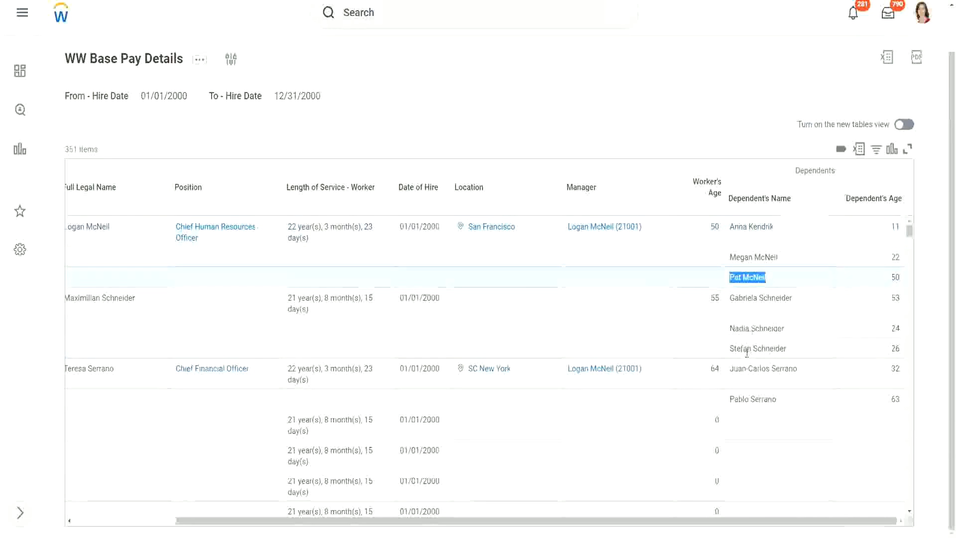
pyautogui.click(792, 397)
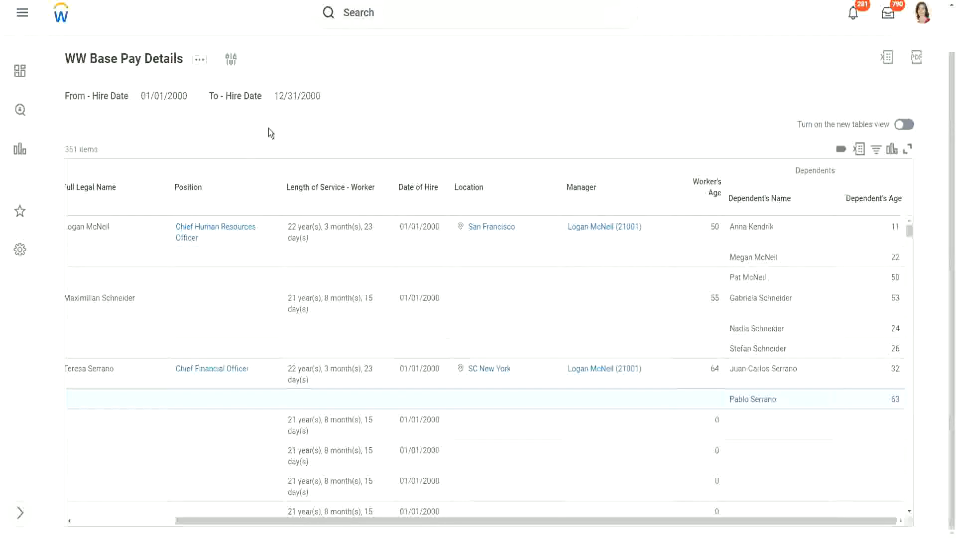
# Step: Duplicate the report's browser tab and open the Create Calculated Field task in the copy
pyautogui.rightClick(160, 1)
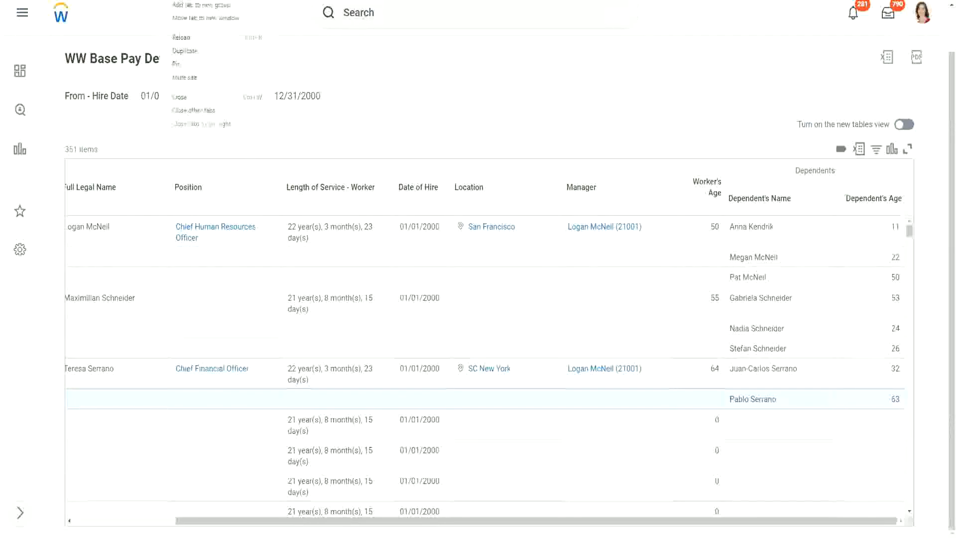
pyautogui.click(195, 50)
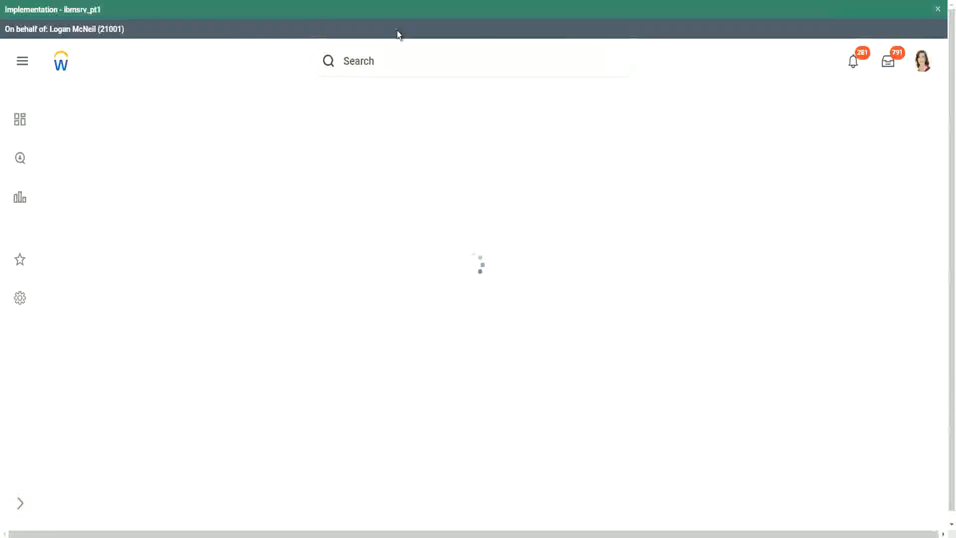
pyautogui.click(399, 62)
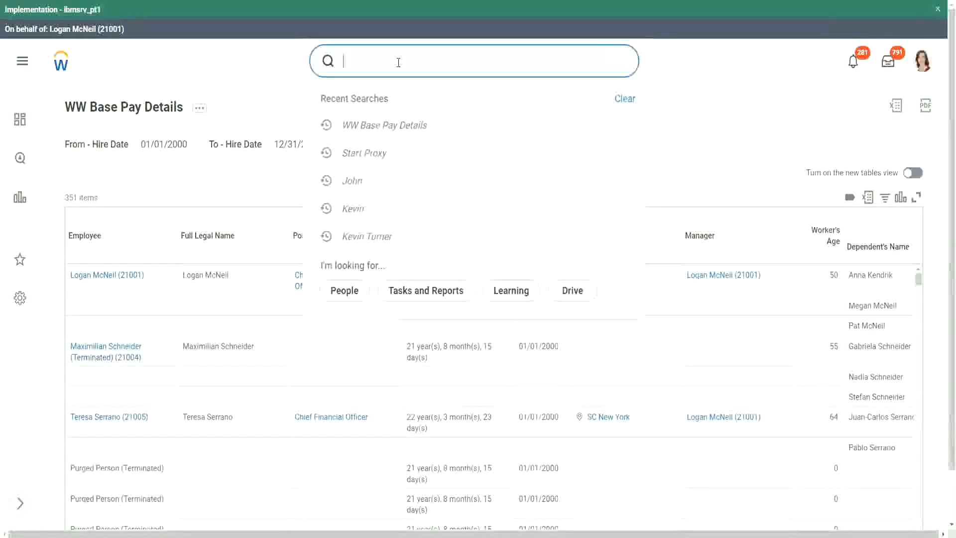
pyautogui.write('create calc ')
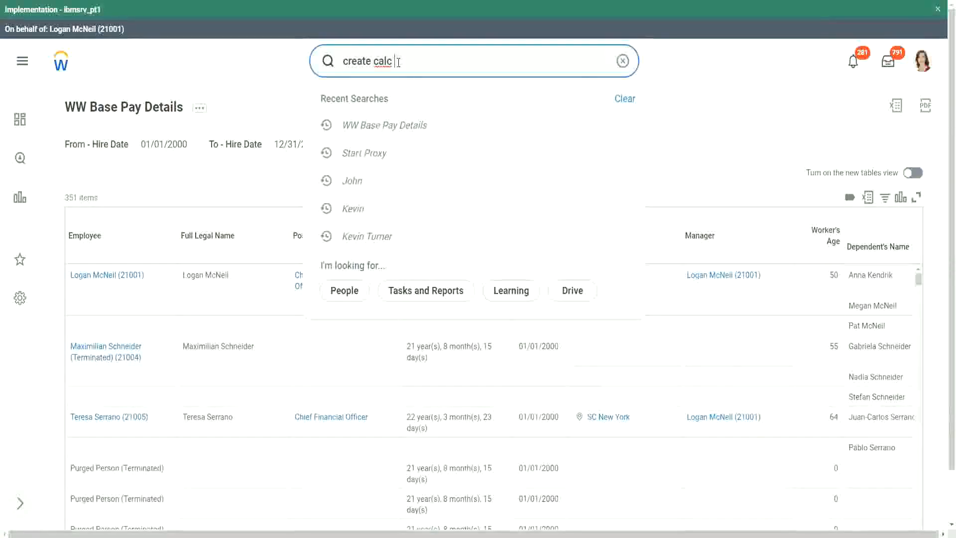
pyautogui.write('field')
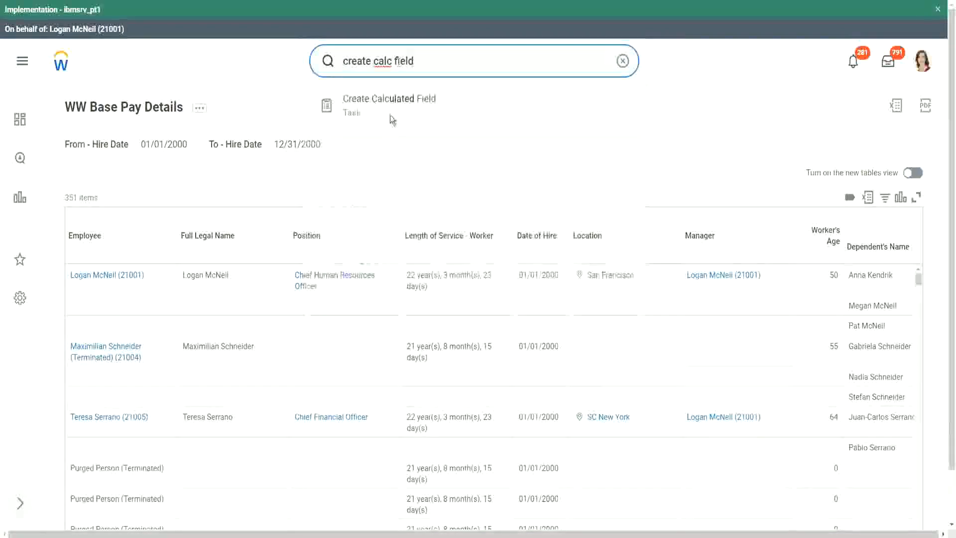
pyautogui.click(392, 108)
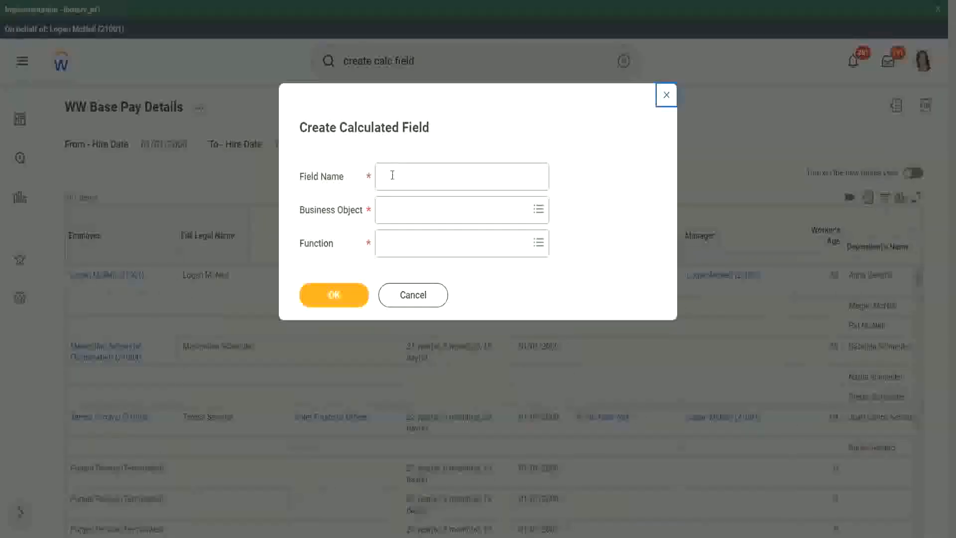
# Step: Name the new calculated field CF-WW-ESI-Eldest Dependent
pyautogui.click(393, 175)
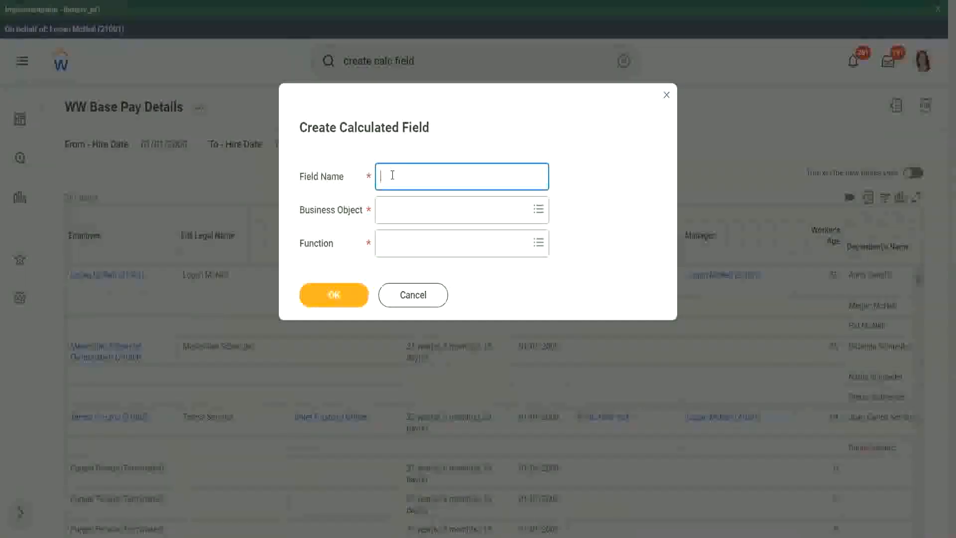
pyautogui.write('CF_WW-ESI-Eldest Dependent')
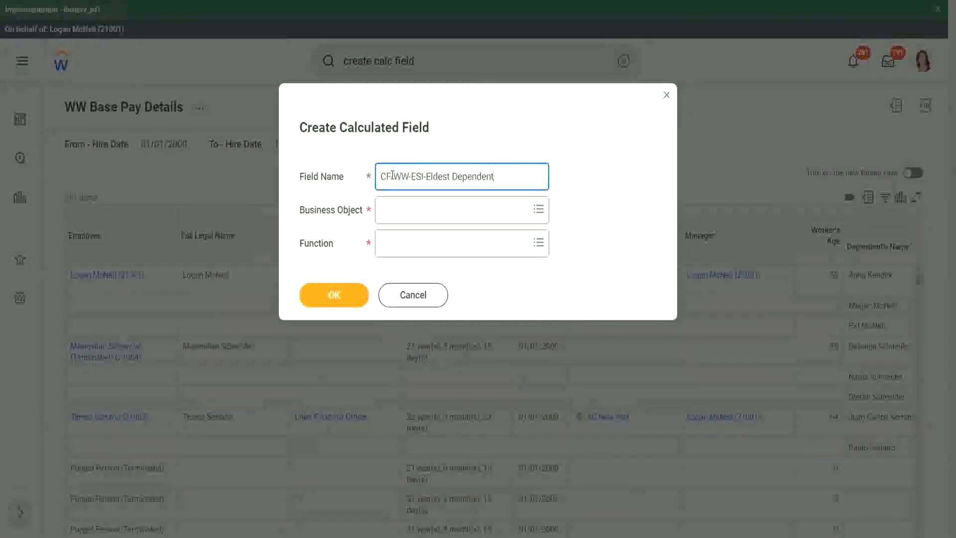
# Step: Set the calculated field's business object to Worker and its function to Extract Single Instance, and continue to its definition
pyautogui.click(403, 213)
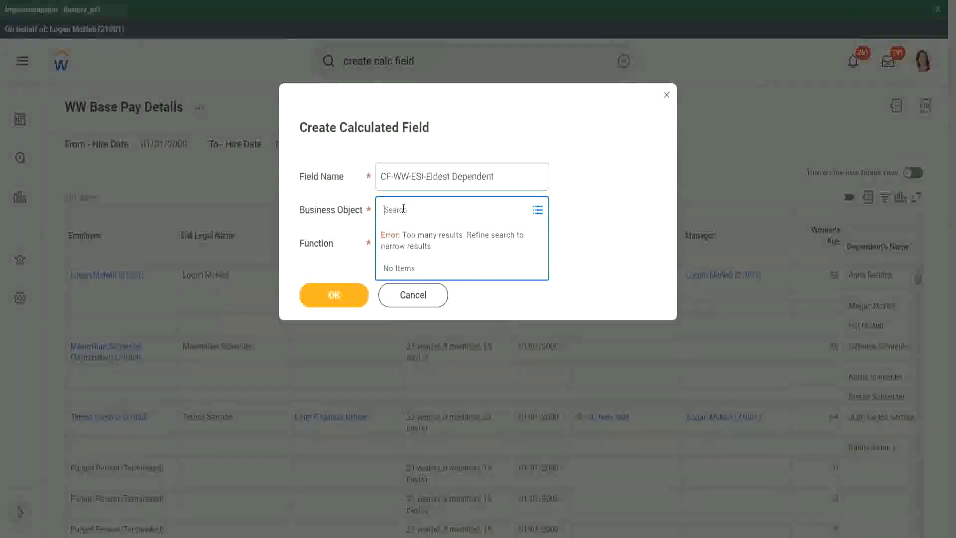
pyautogui.write('worker')
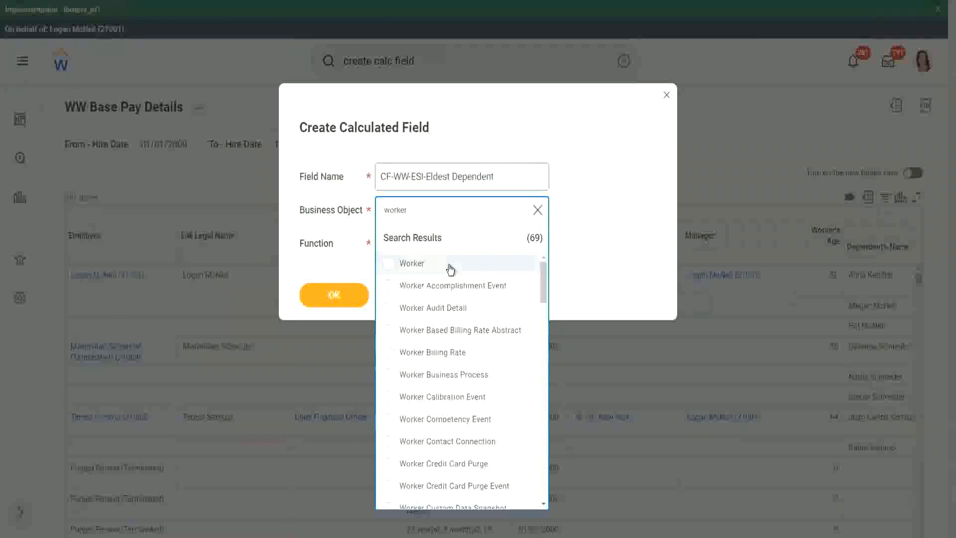
pyautogui.click(411, 263)
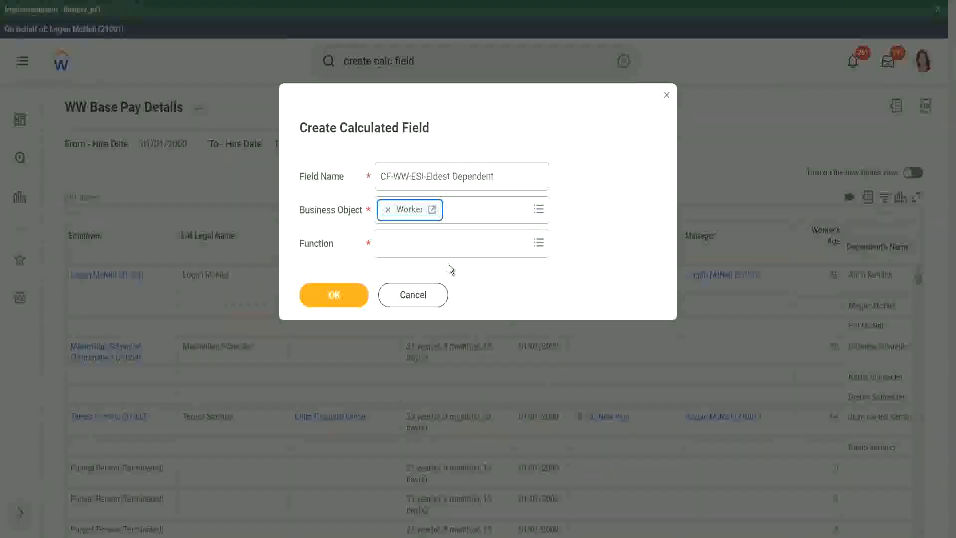
pyautogui.click(406, 247)
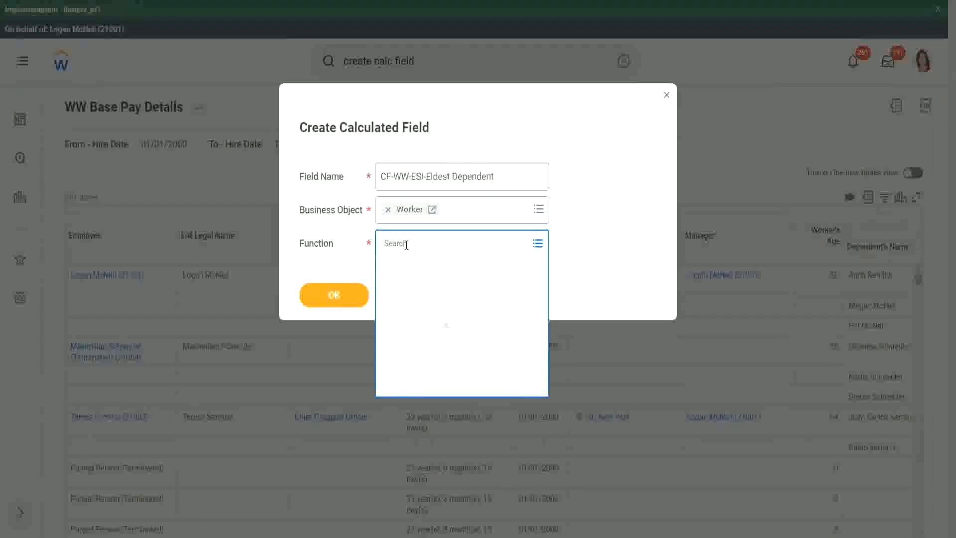
pyautogui.write('esi')
pyautogui.press('Return')
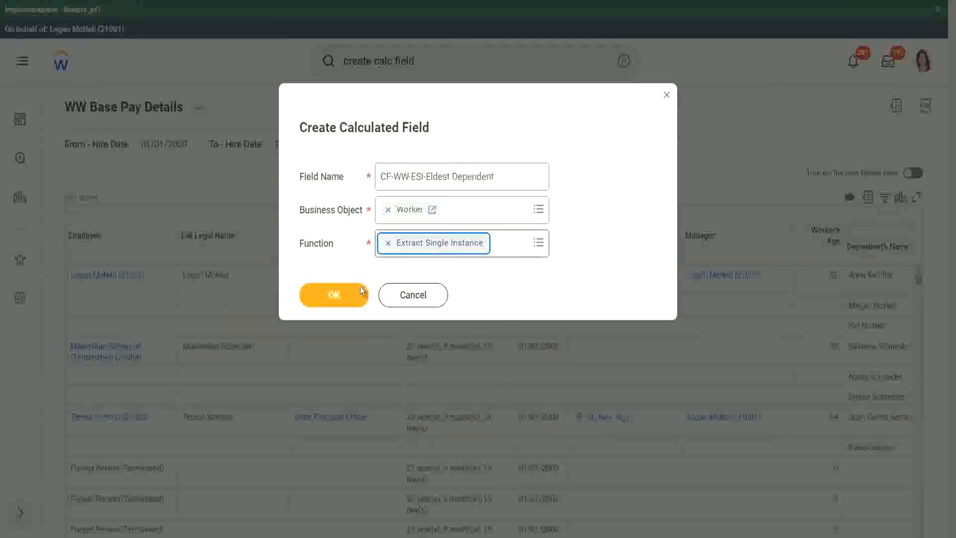
pyautogui.click(336, 294)
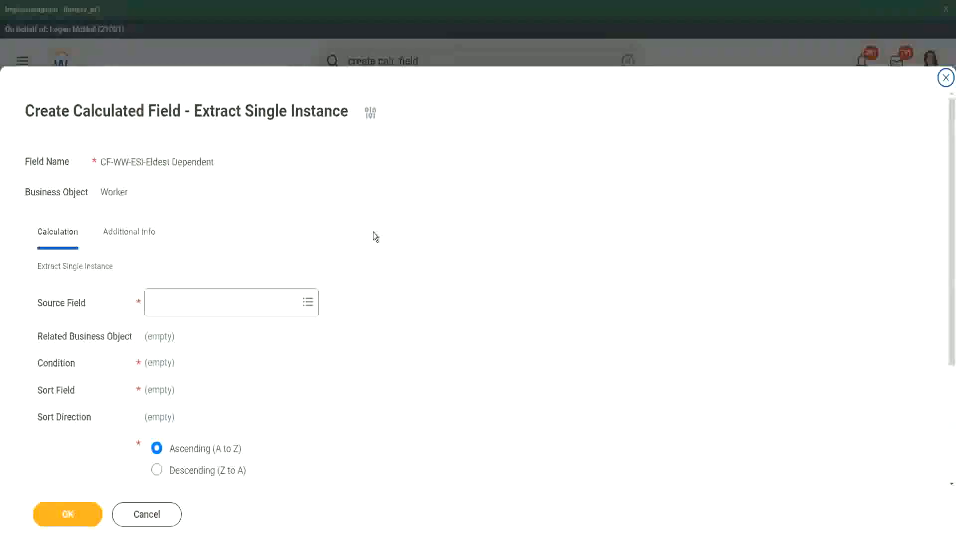
# Step: Set the Extract Single Instance source field to Dependents and check the related business object
pyautogui.scroll(-3, 375, 236)
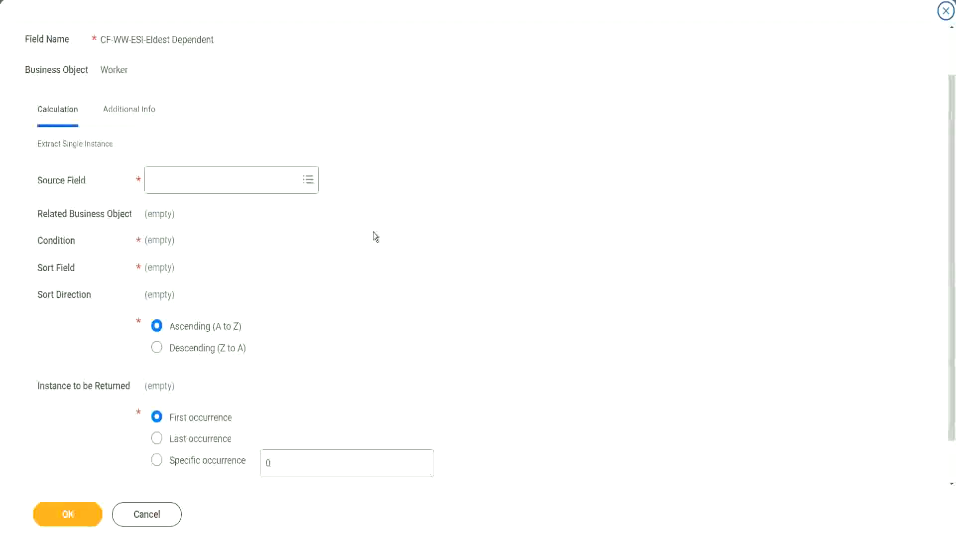
pyautogui.click(192, 180)
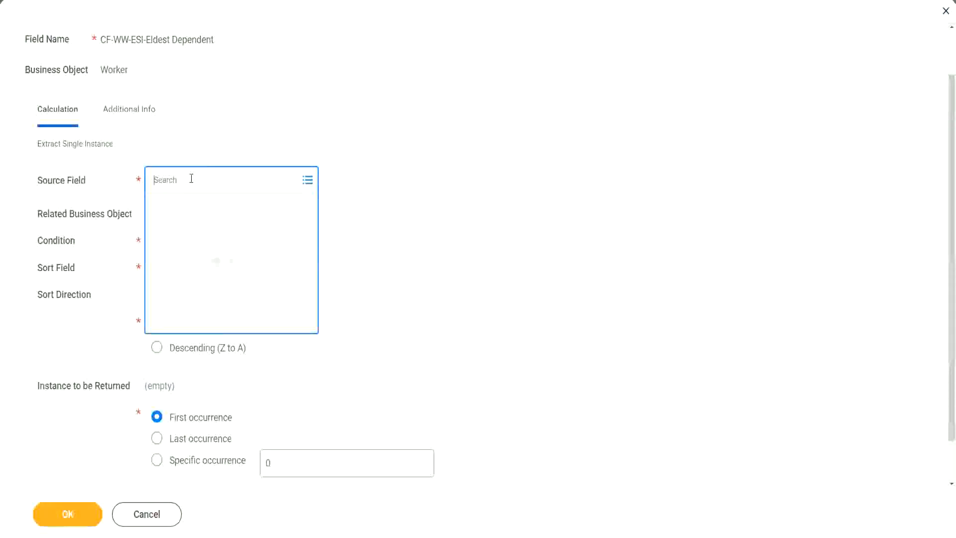
pyautogui.write('depemnd')
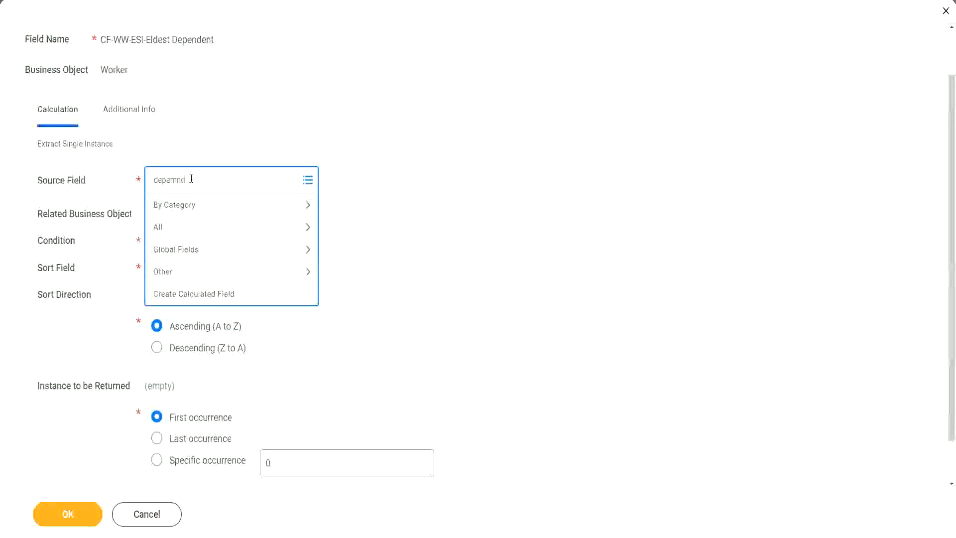
pyautogui.press('BackSpace')
pyautogui.press('BackSpace')
pyautogui.press('BackSpace')
pyautogui.write('ndent')
pyautogui.press('Return')
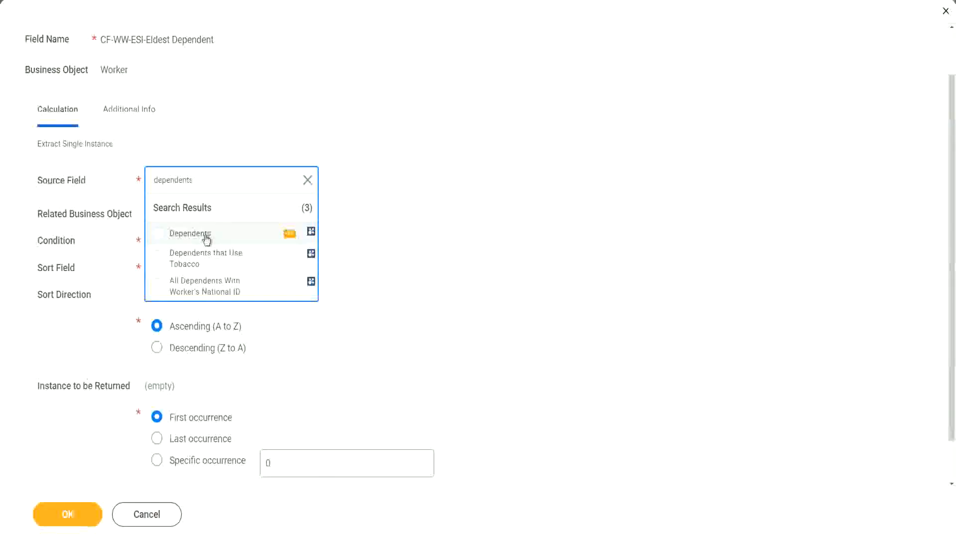
pyautogui.click(207, 238)
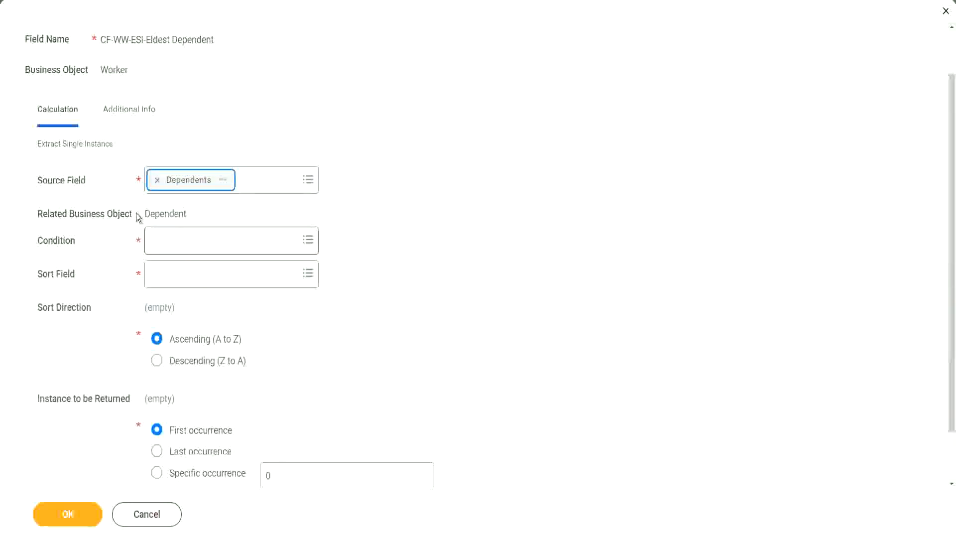
pyautogui.moveTo(144, 213); pyautogui.dragTo(186, 213)
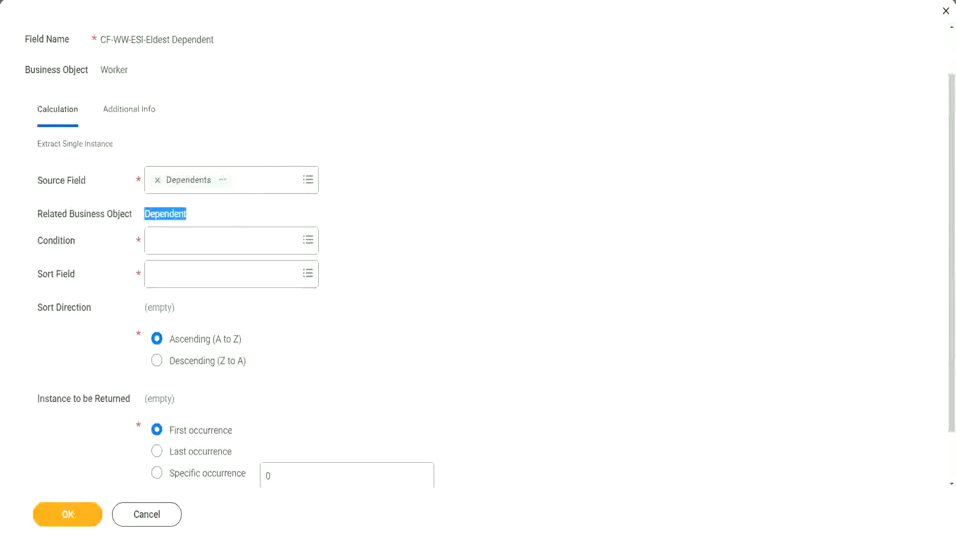
pyautogui.moveTo(31, 201); pyautogui.dragTo(208, 224)
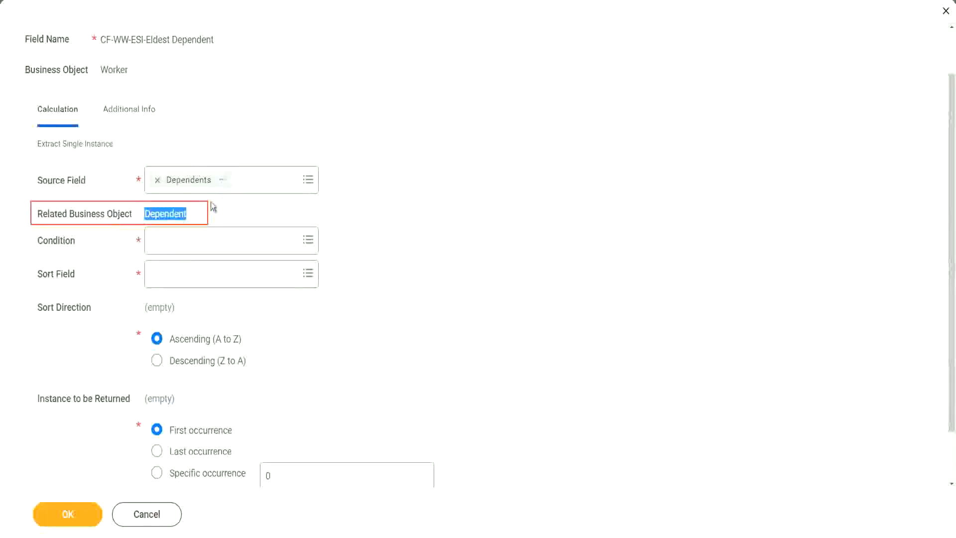
pyautogui.click(163, 215)
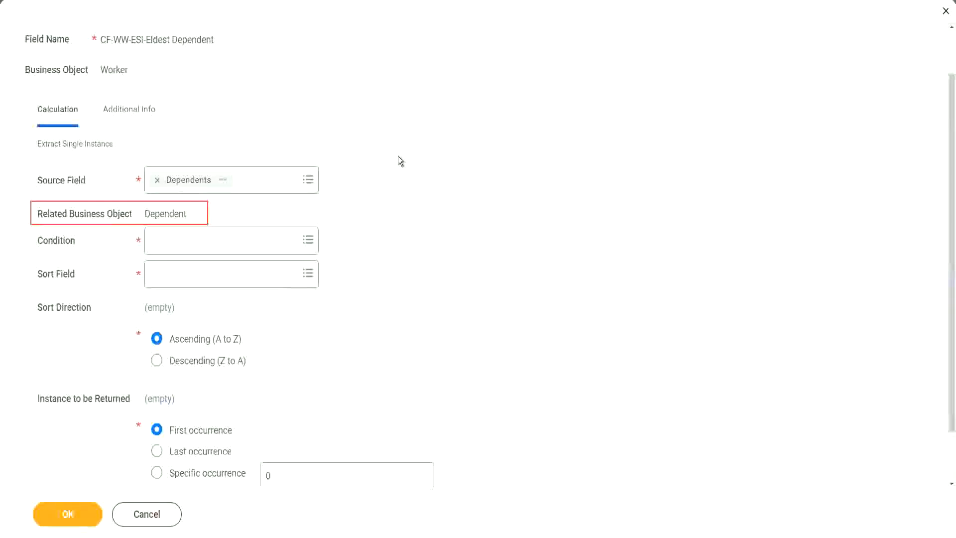
# Step: Set the condition of the Extract Single Instance field to Is True and review that report field's details
pyautogui.click(182, 240)
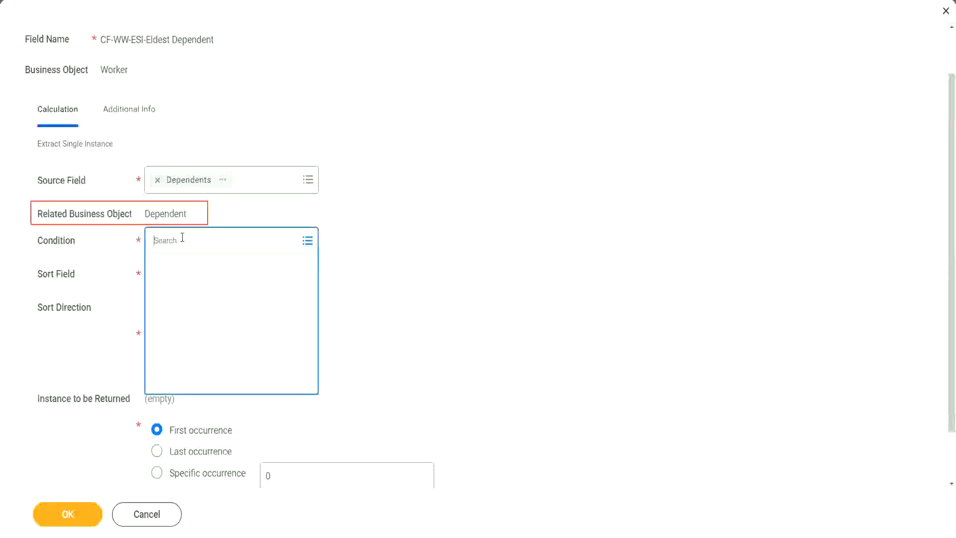
pyautogui.write('is ')
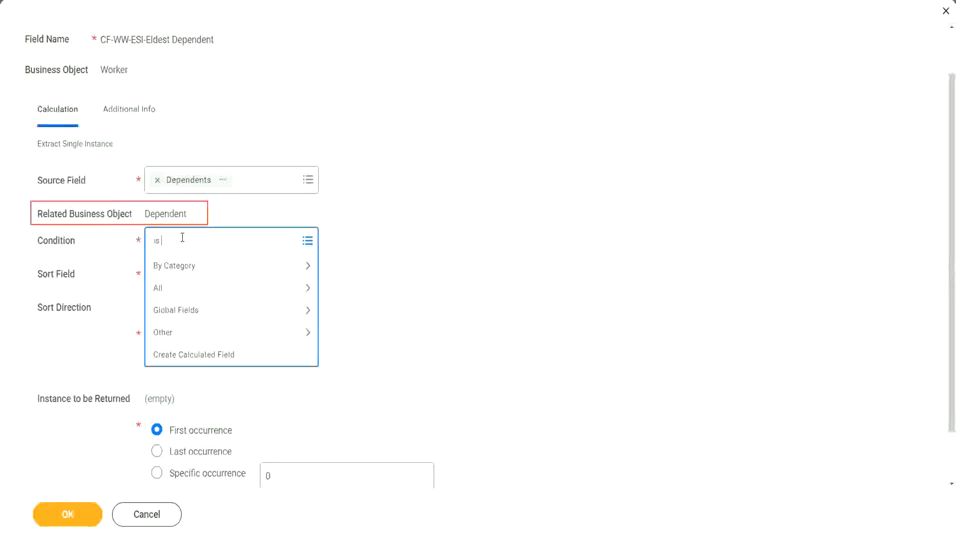
pyautogui.write('true')
pyautogui.press('Return')
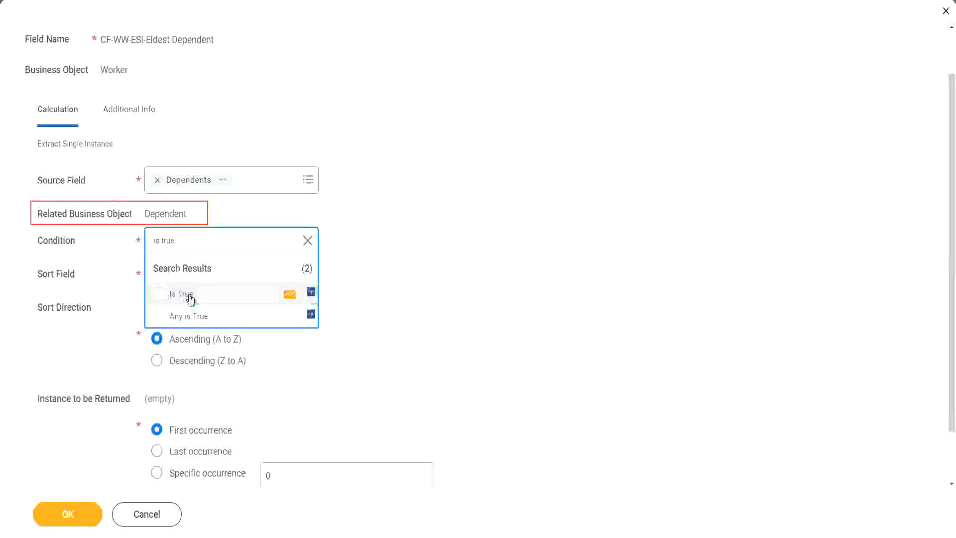
pyautogui.click(191, 297)
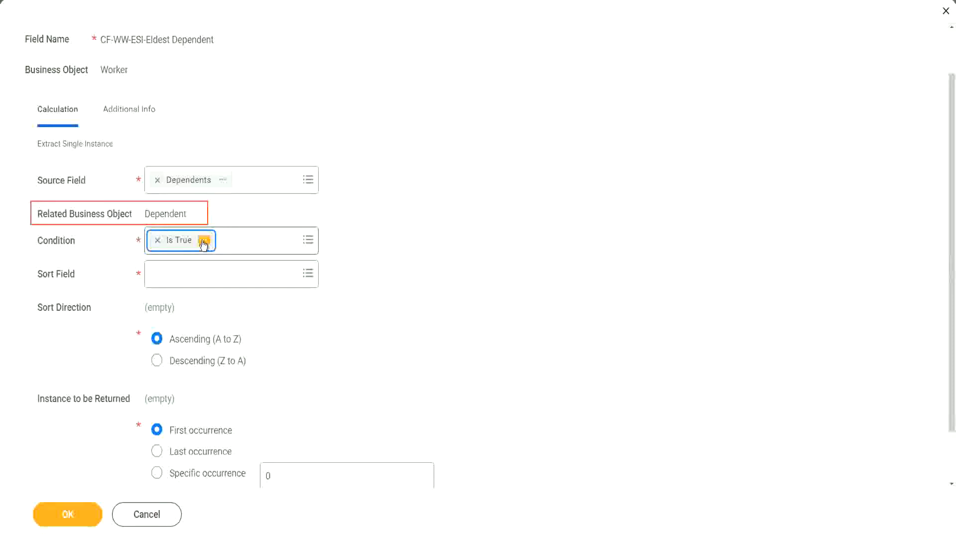
pyautogui.click(203, 241)
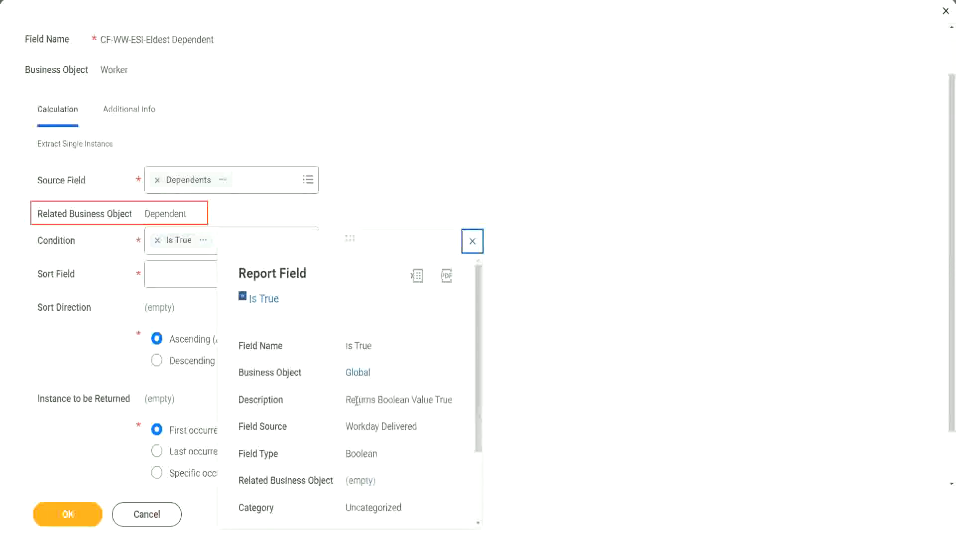
pyautogui.moveTo(345, 399); pyautogui.dragTo(368, 421)
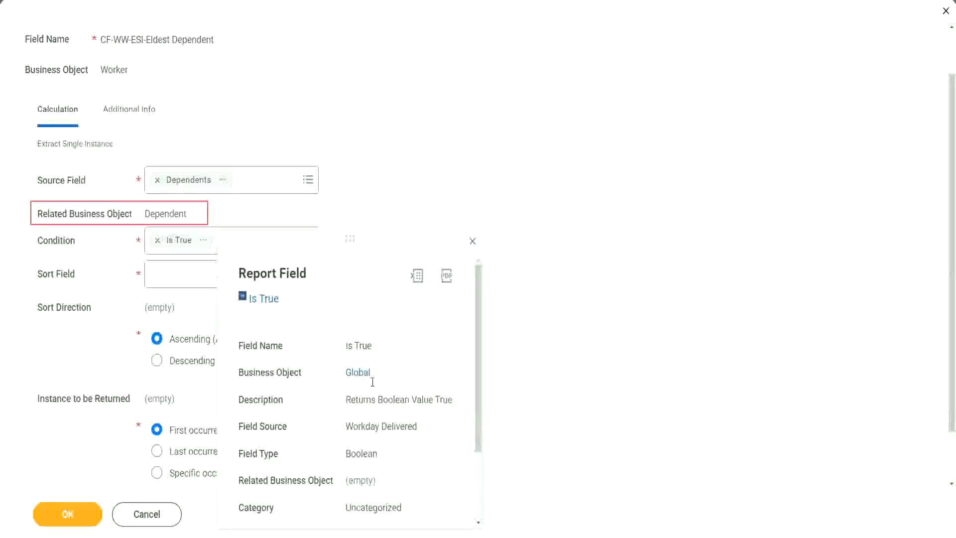
pyautogui.click(473, 241)
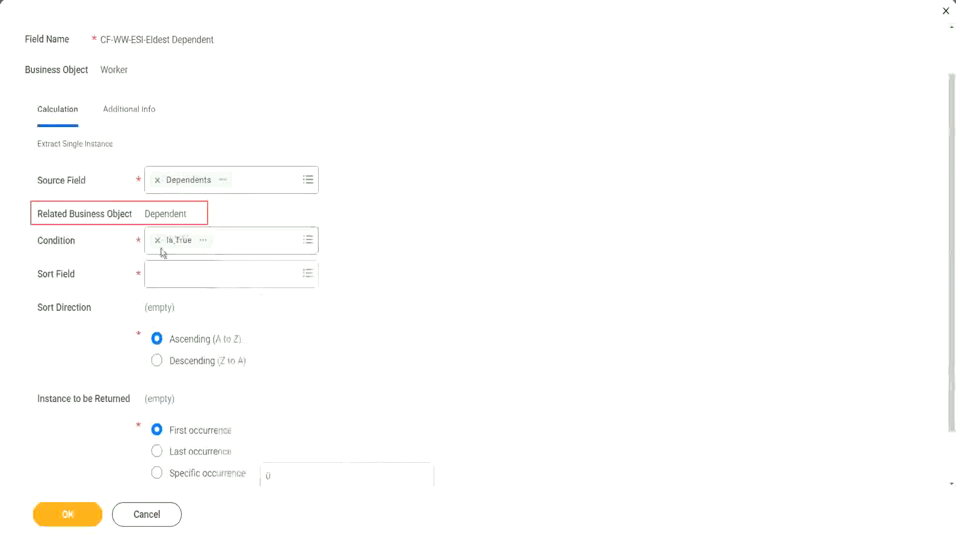
# Step: Set the sort field to Age with Descending (Z to A) direction and save the calculated field
pyautogui.click(181, 280)
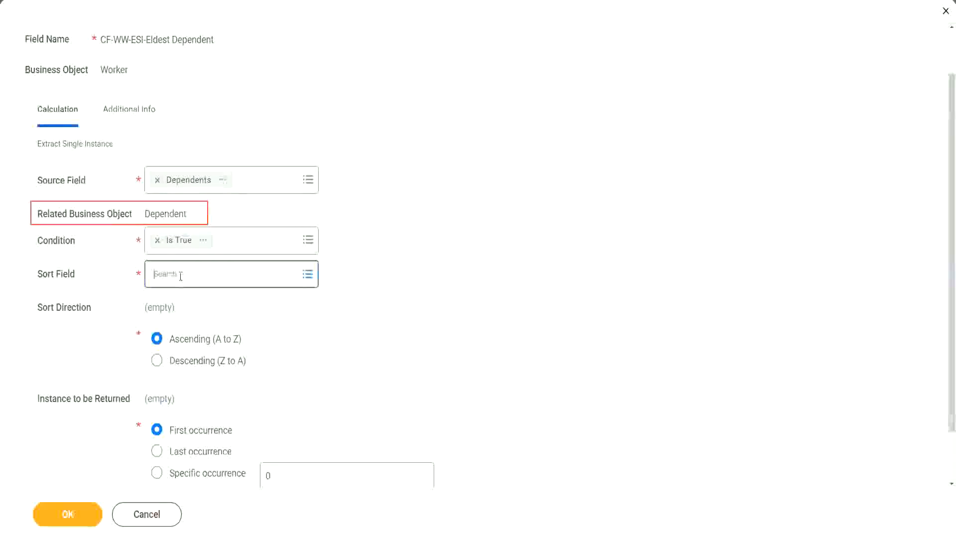
pyautogui.write('a')
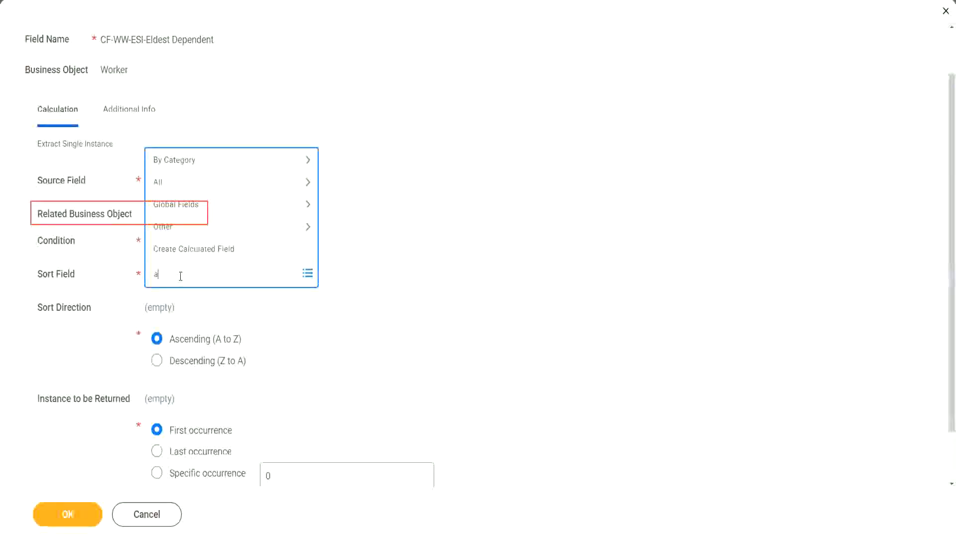
pyautogui.write('ge')
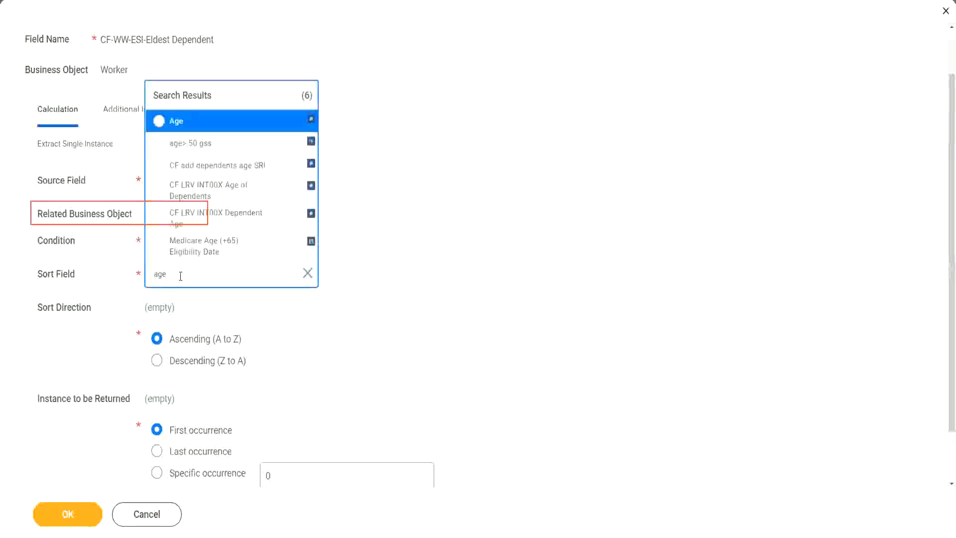
pyautogui.click(177, 122)
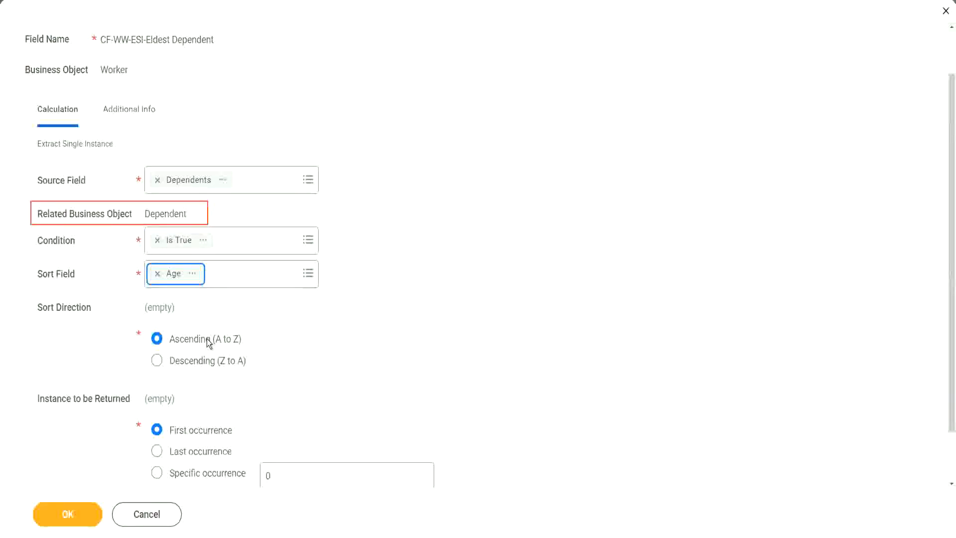
pyautogui.click(208, 366)
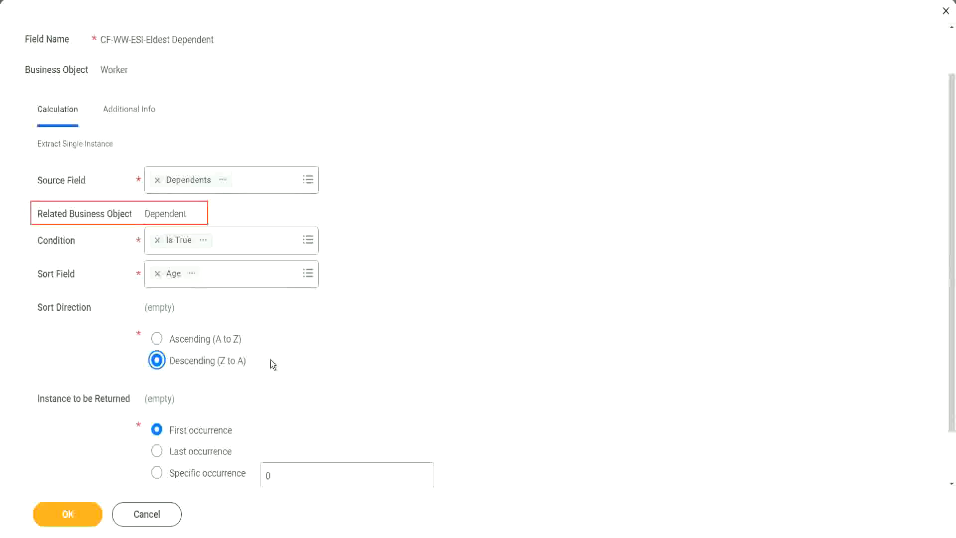
pyautogui.click(69, 515)
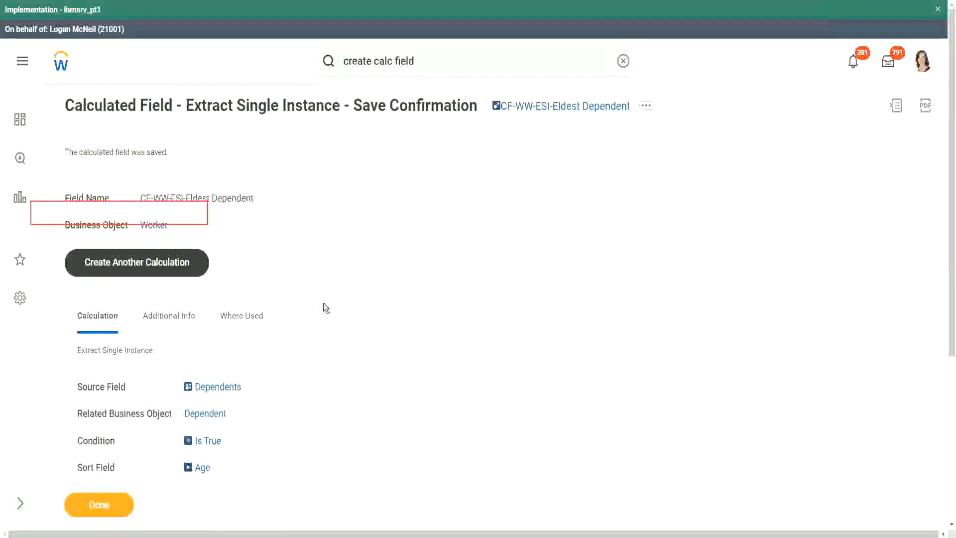
pyautogui.scroll(-2, 324, 302)
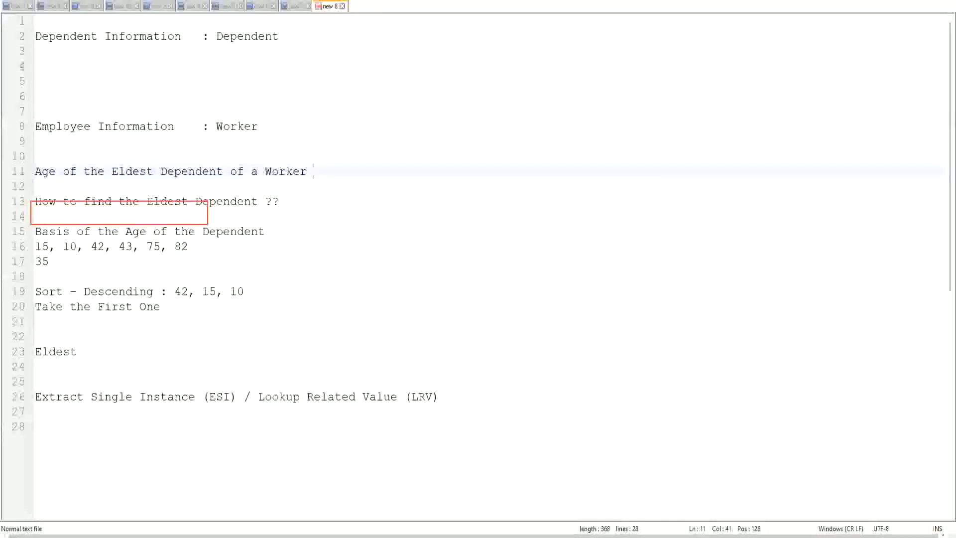
# Step: Switch to the Notepad++ notes and reword the line 13 question to "How to find the Eldest Dependent Child ??"
pyautogui.doubleClick(226, 201)
pyautogui.write('Child ')
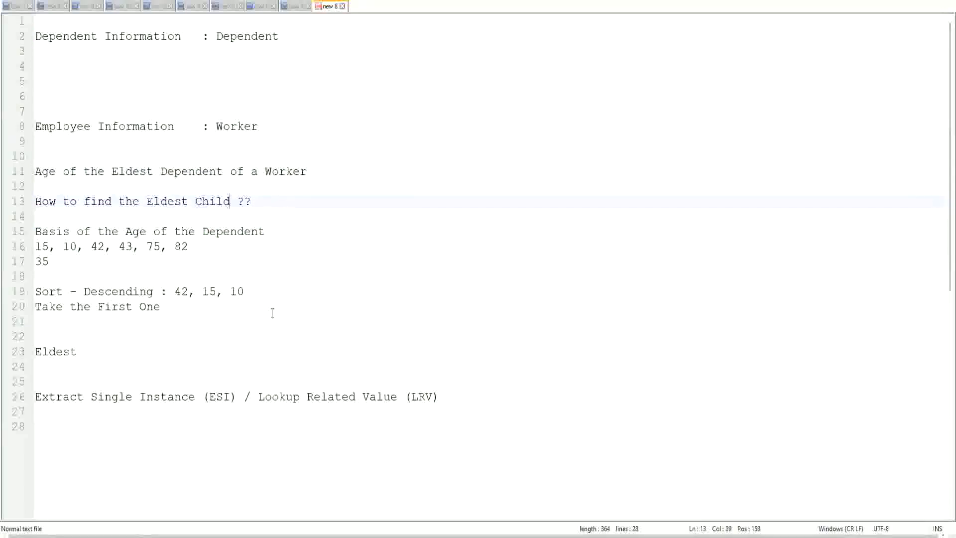
pyautogui.write('as a')
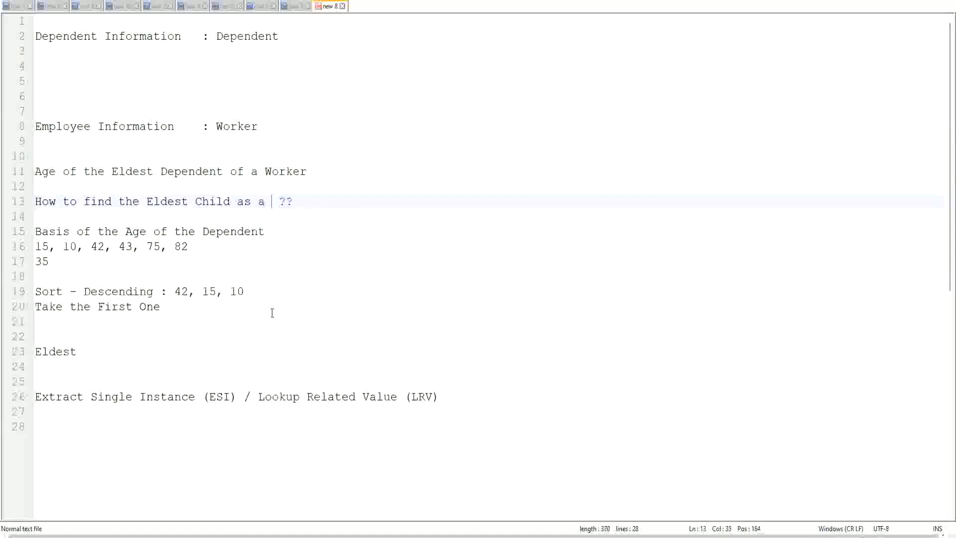
pyautogui.press('BackSpace')
pyautogui.press('BackSpace')
pyautogui.press('BackSpace')
pyautogui.press('BackSpace')
pyautogui.press('BackSpace')
pyautogui.press('BackSpace')
pyautogui.press('BackSpace')
pyautogui.press('BackSpace')
pyautogui.press('BackSpace')
pyautogui.press('BackSpace')
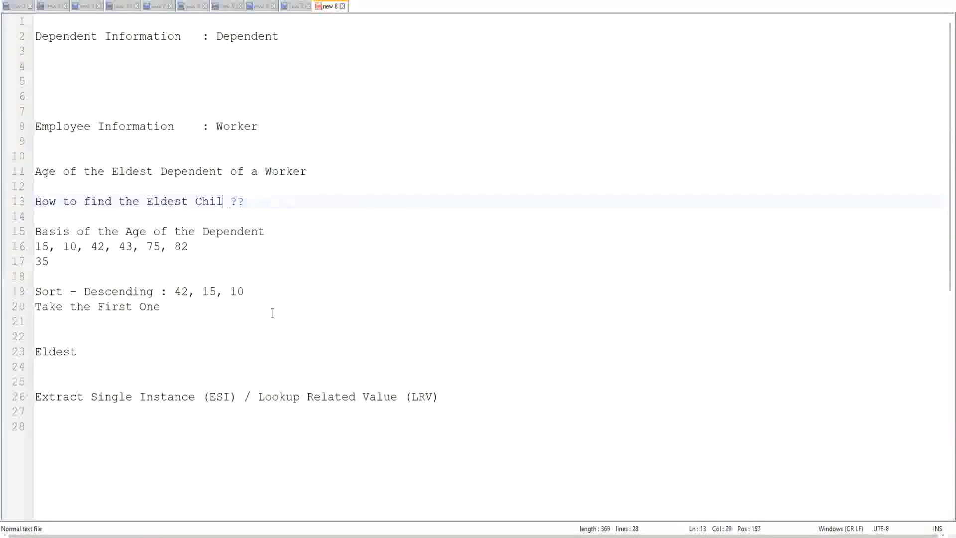
pyautogui.press('BackSpace')
pyautogui.write('De')
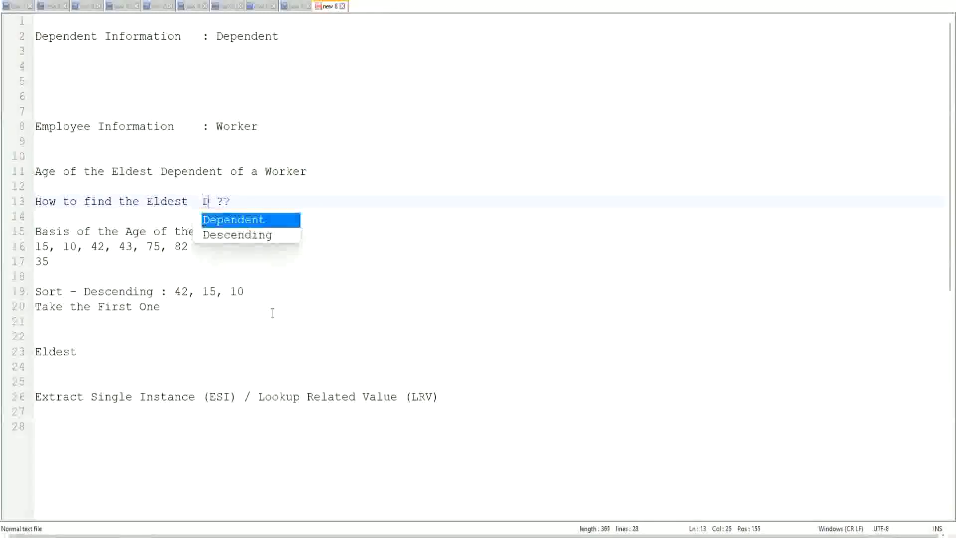
pyautogui.press('Return')
pyautogui.write('Child')
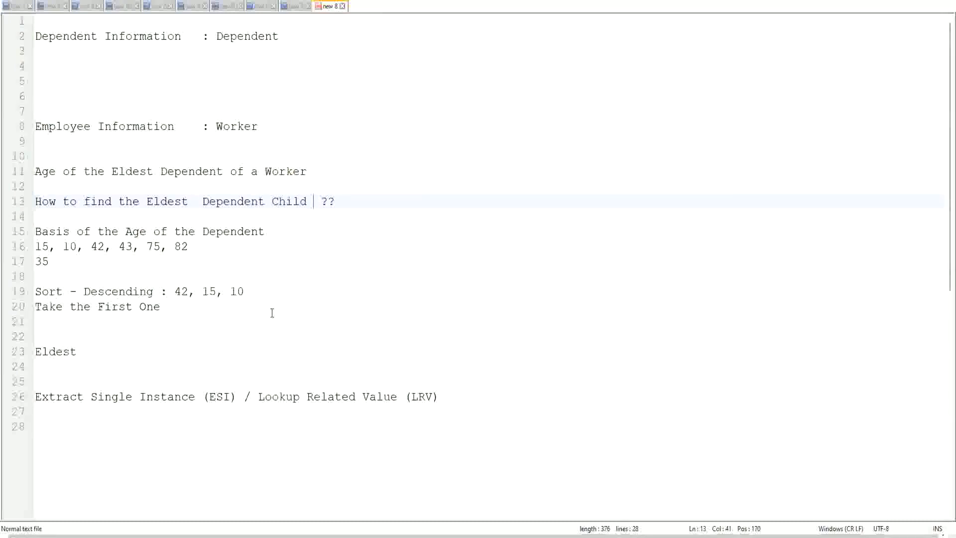
pyautogui.click(195, 201)
pyautogui.press('Delete')
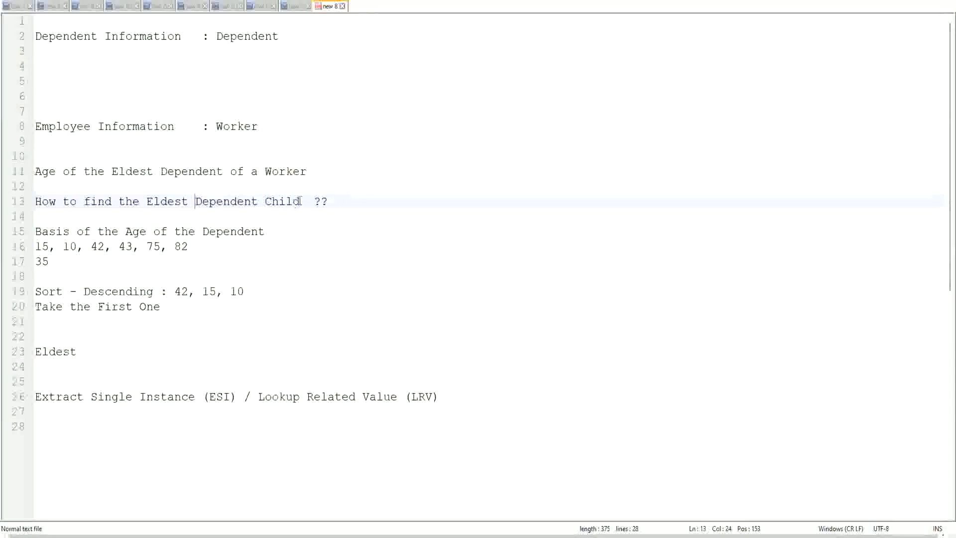
pyautogui.moveTo(196, 201); pyautogui.dragTo(300, 201)
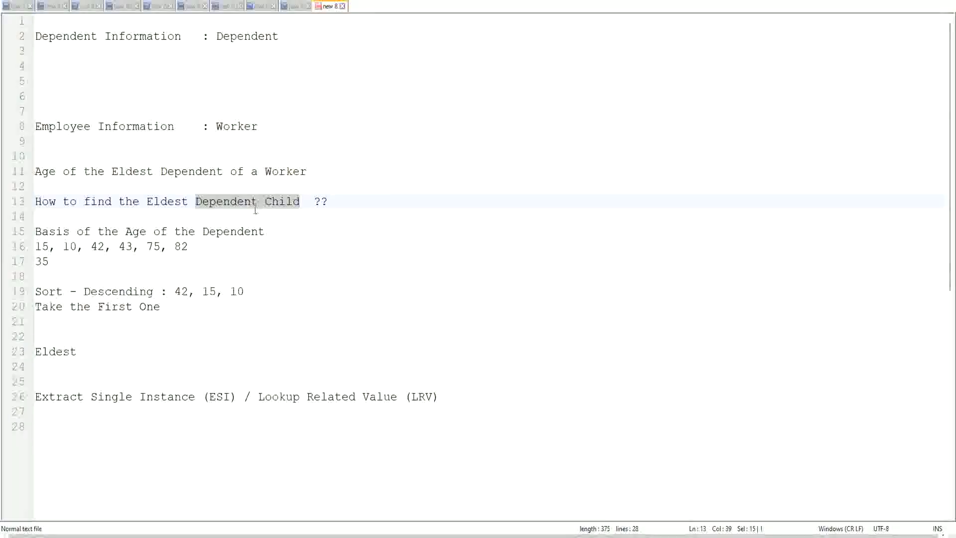
pyautogui.click(285, 203)
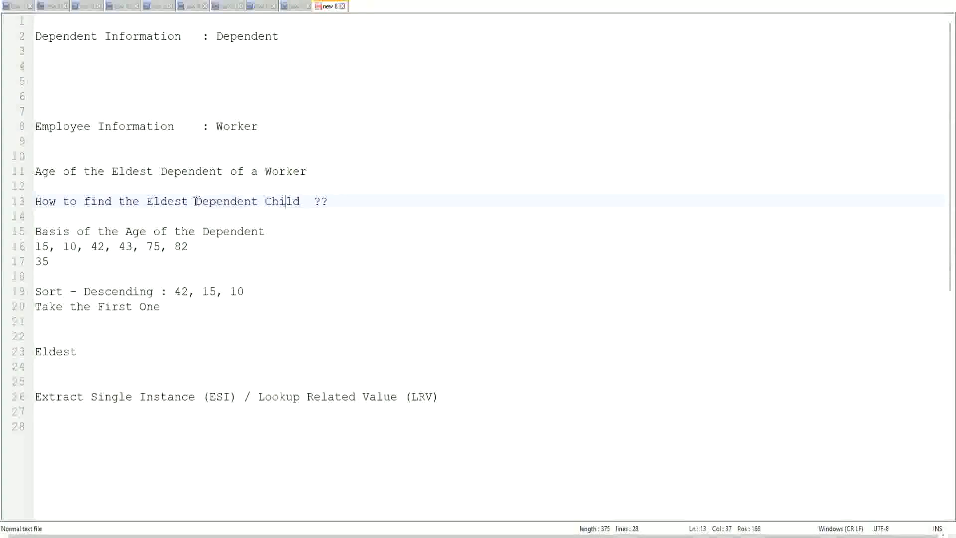
pyautogui.moveTo(194, 201); pyautogui.dragTo(298, 205)
pyautogui.click(292, 202)
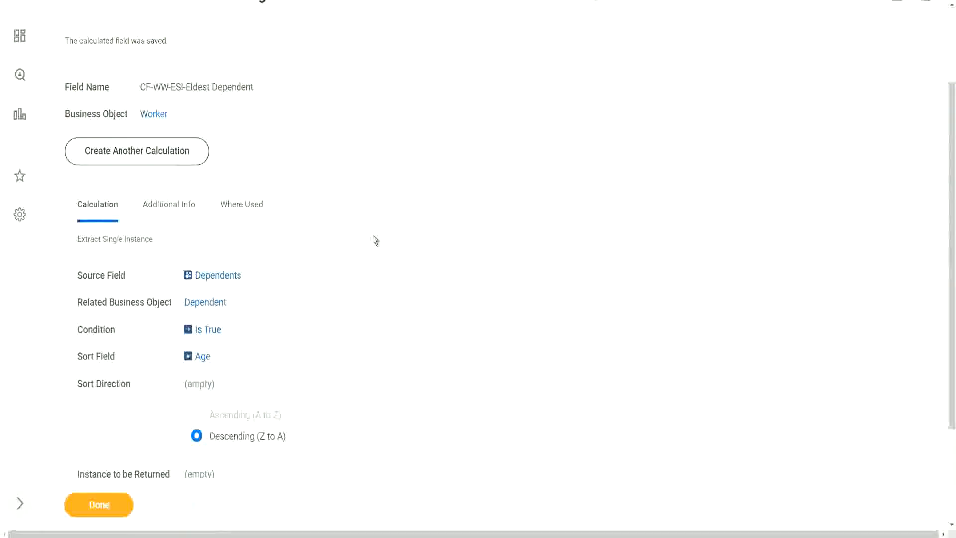
# Step: Return to Workday, open the saved calculated field for editing, and rename it CF-WW-ESI-Eldest Dependent Child
pyautogui.scroll(3, 372, 237)
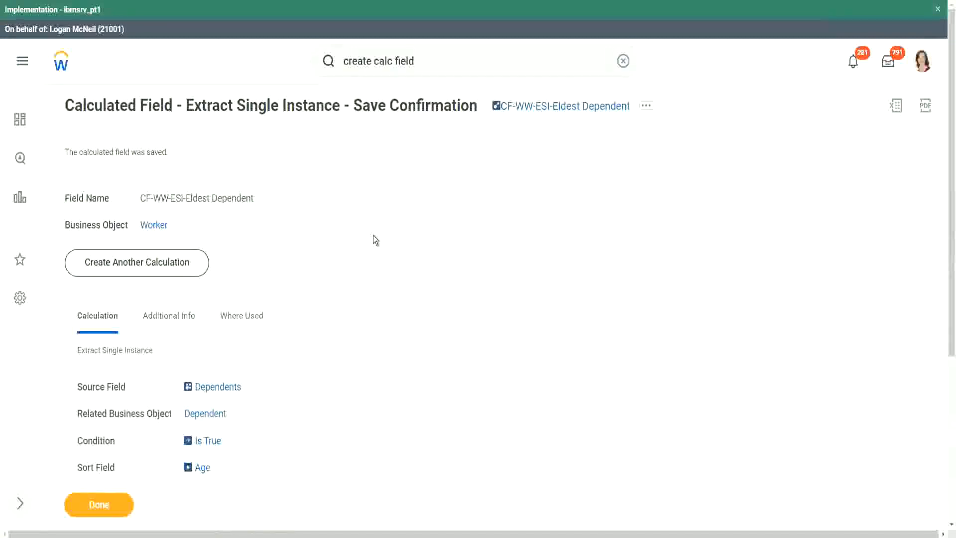
pyautogui.scroll(-1, 373, 236)
pyautogui.scroll(-1, 376, 238)
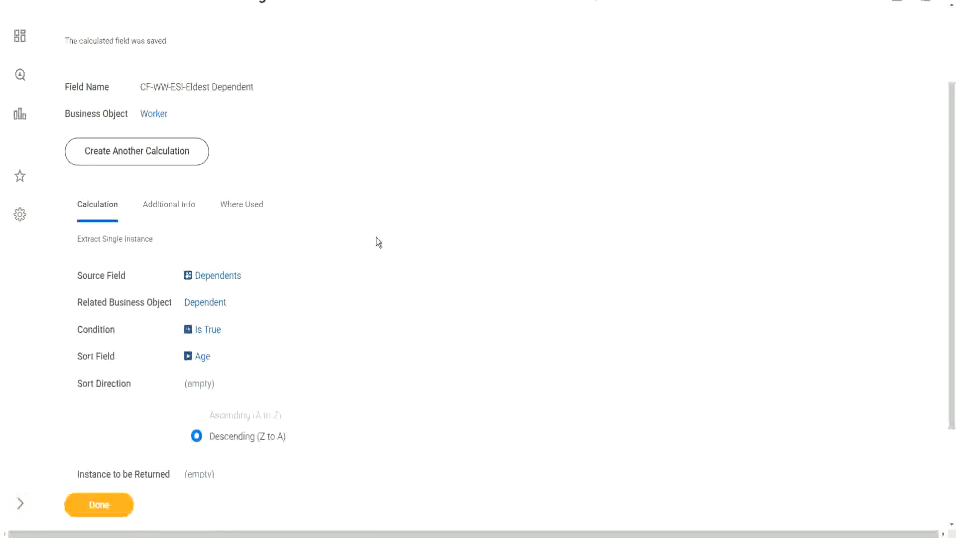
pyautogui.scroll(1, 375, 237)
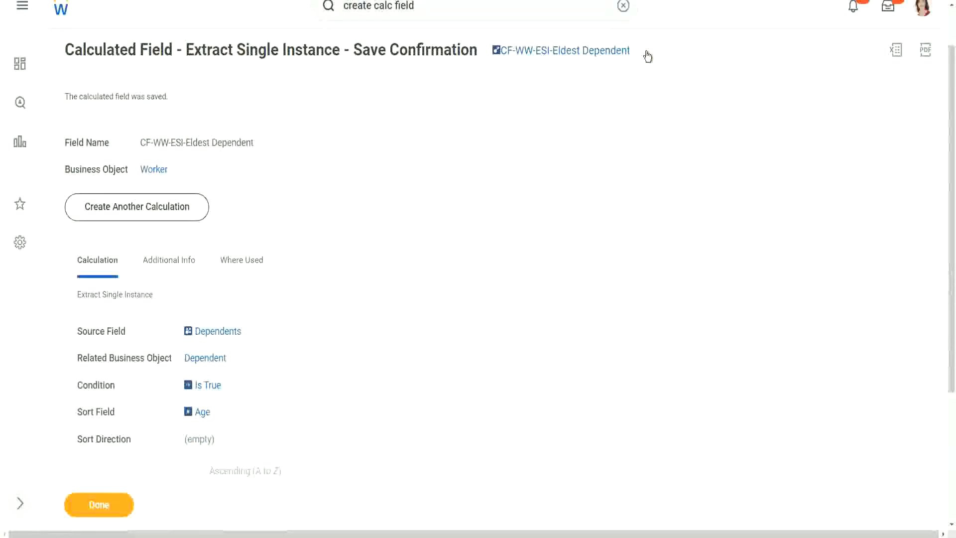
pyautogui.click(646, 54)
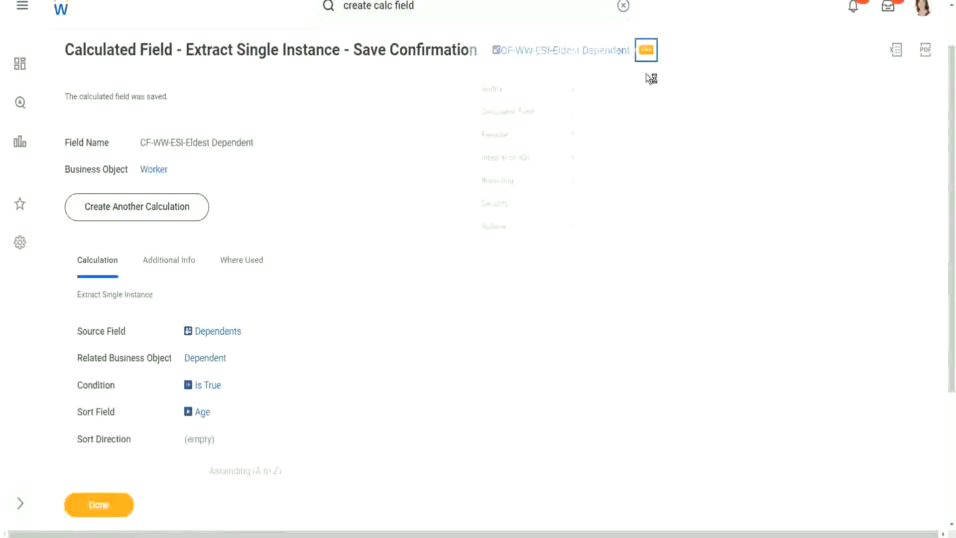
pyautogui.moveTo(512, 115)
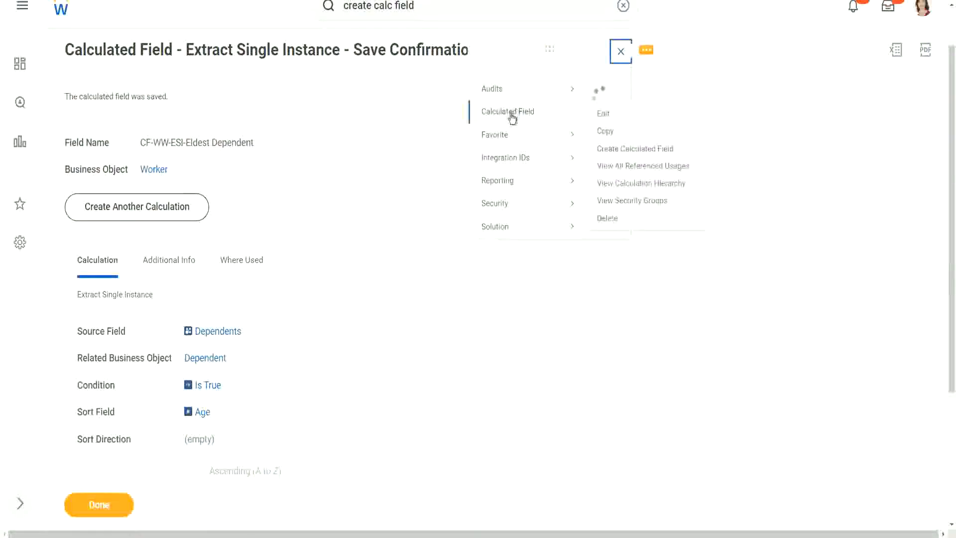
pyautogui.click(602, 115)
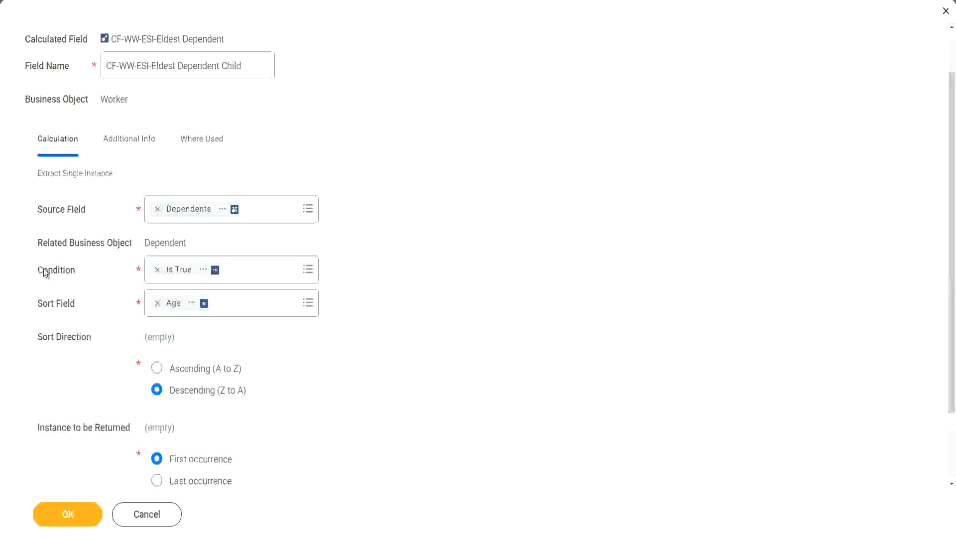
# Step: Open the Condition choices of the calculated field being edited
pyautogui.click(70, 269)
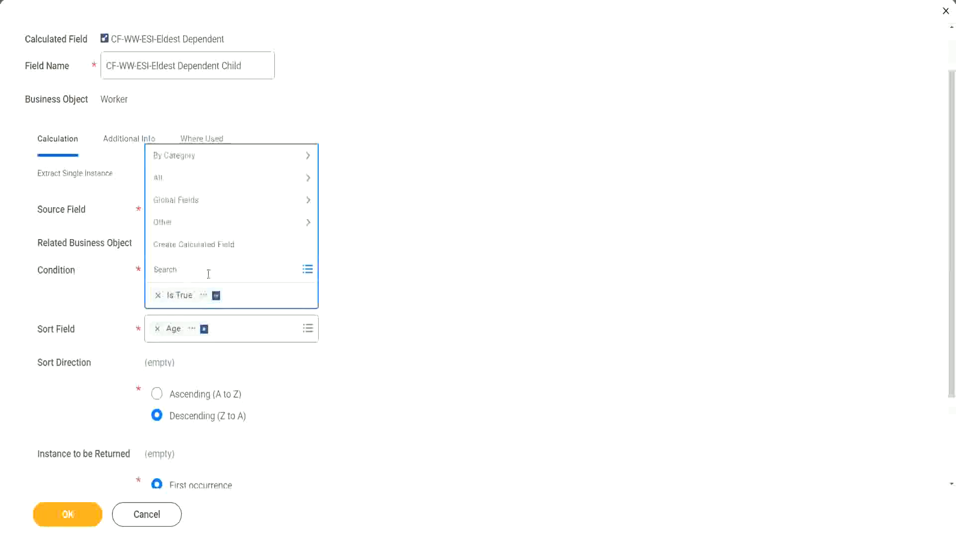